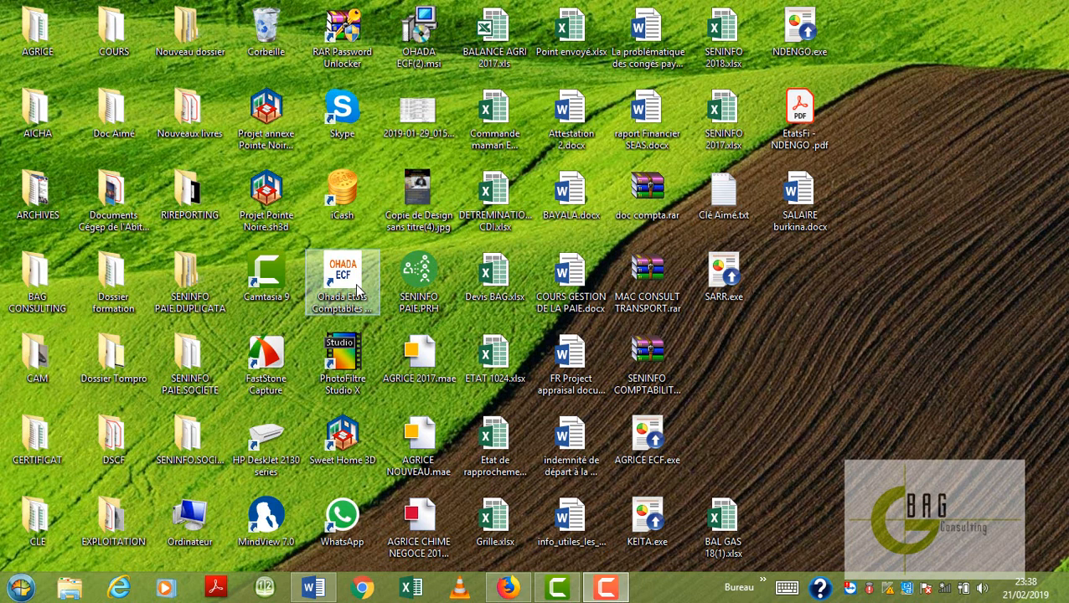
- Launch OHADA ECF and create a new file saved as SENINFO on the desktop (Bureau)
left_click(358, 289)
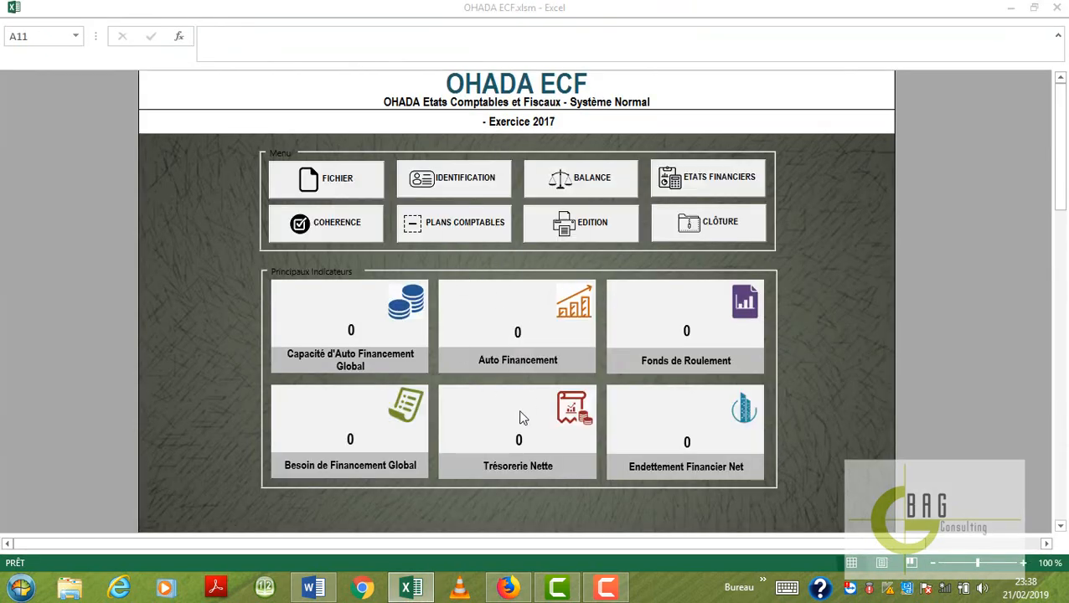
left_click(350, 184)
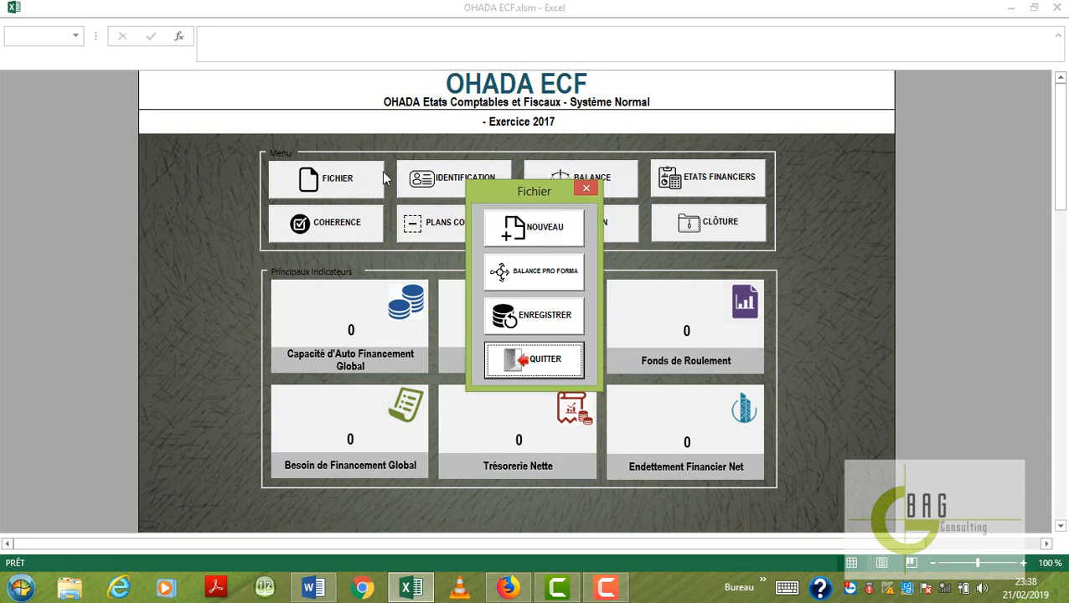
left_click(513, 233)
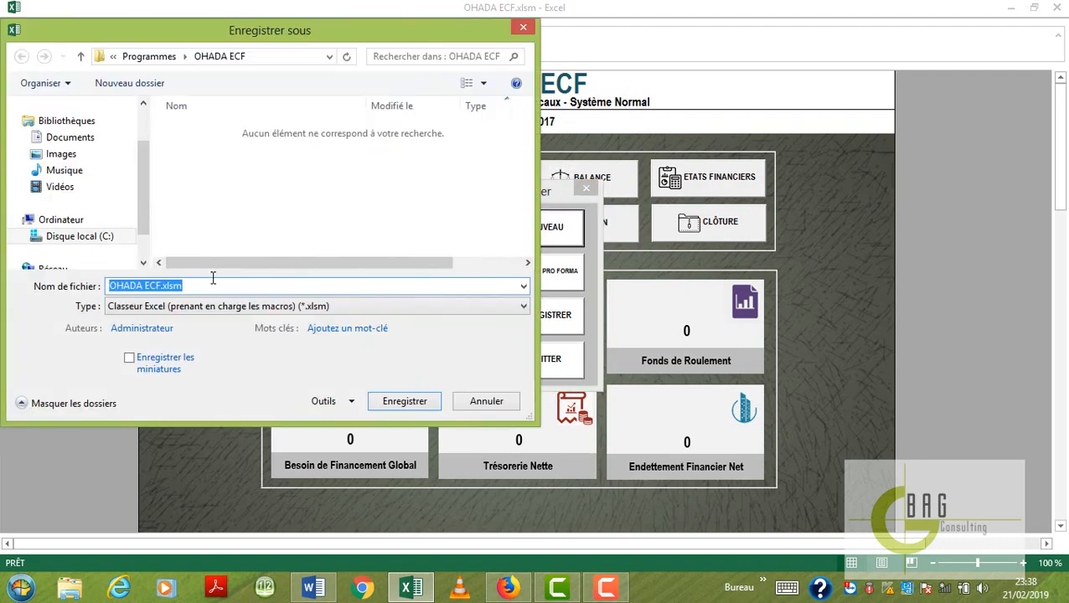
type("SENINFO")
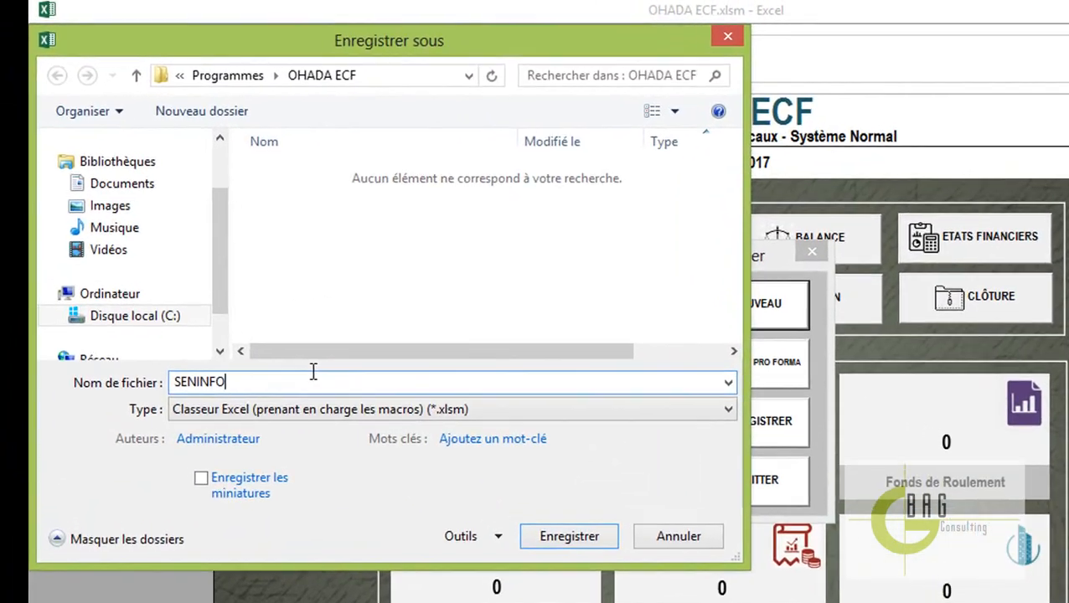
left_click(180, 75)
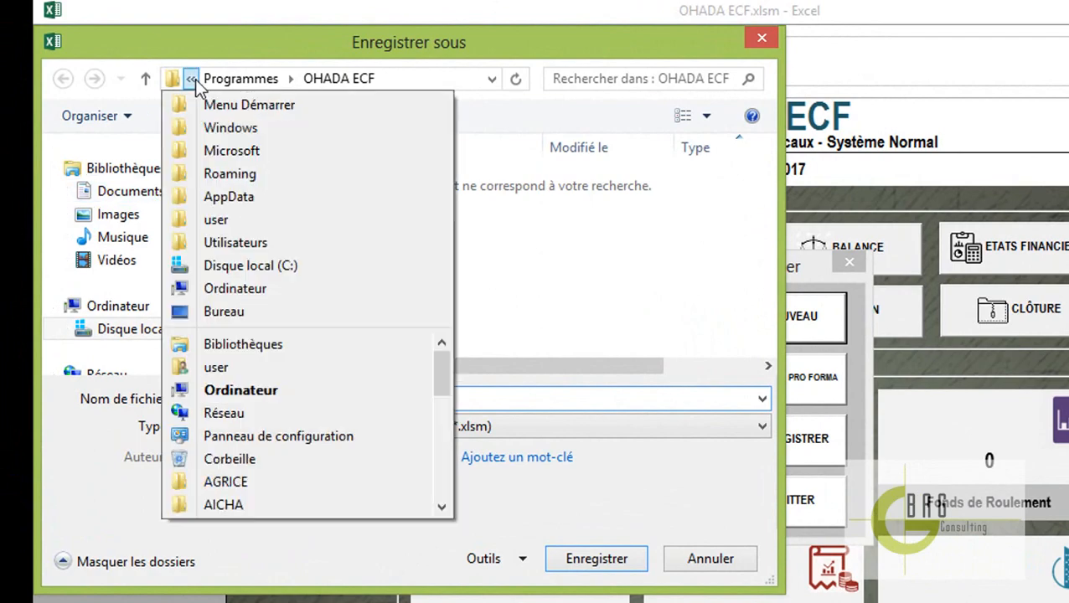
left_click(211, 315)
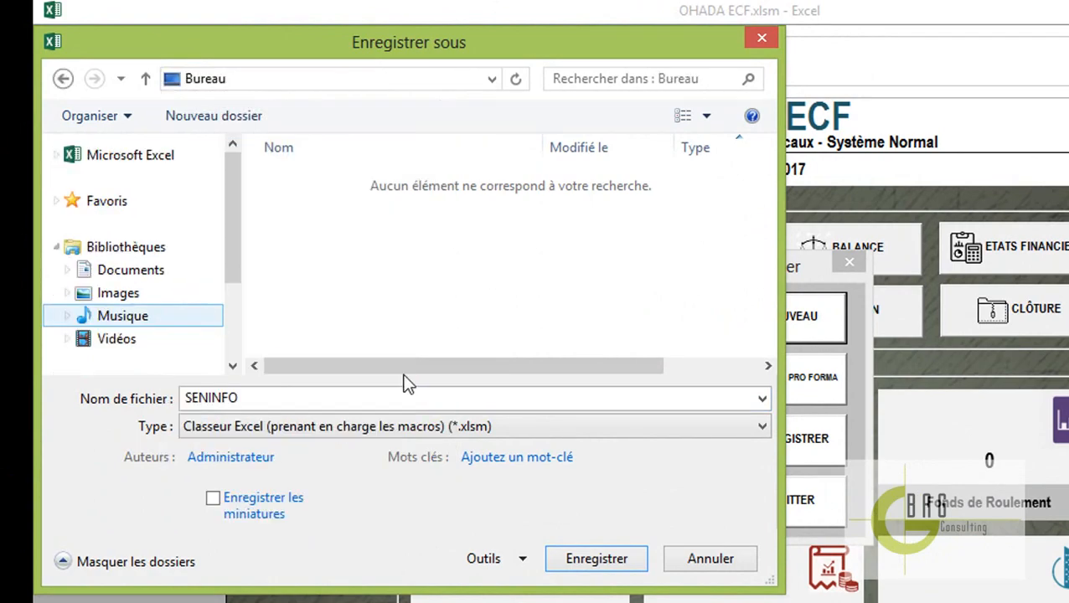
left_click(607, 561)
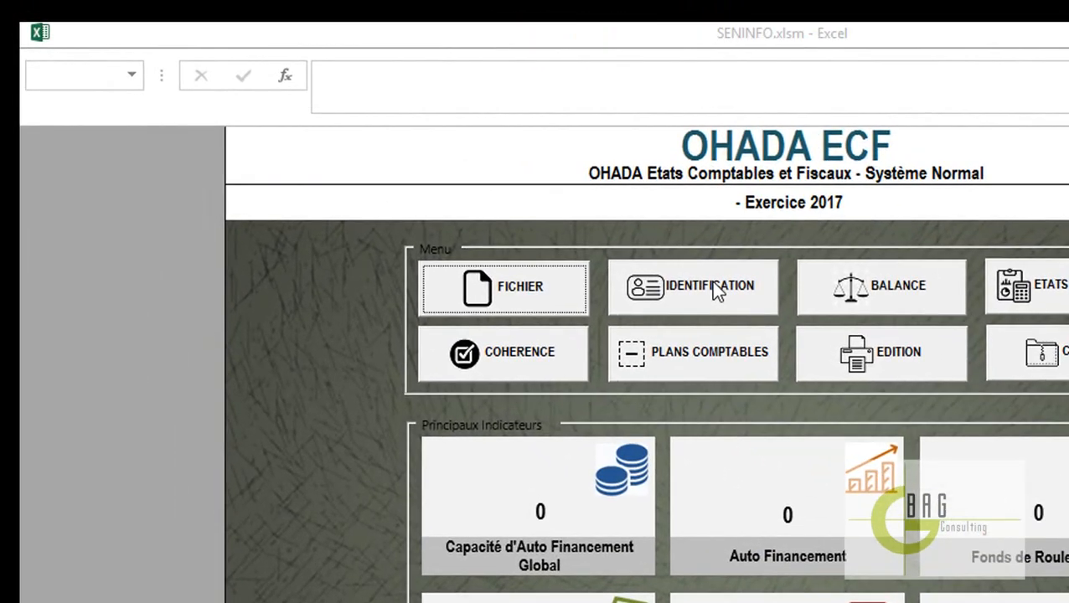
- In the company identification form, enter SENINFO as the company name and fill in the company's full address
left_click(469, 188)
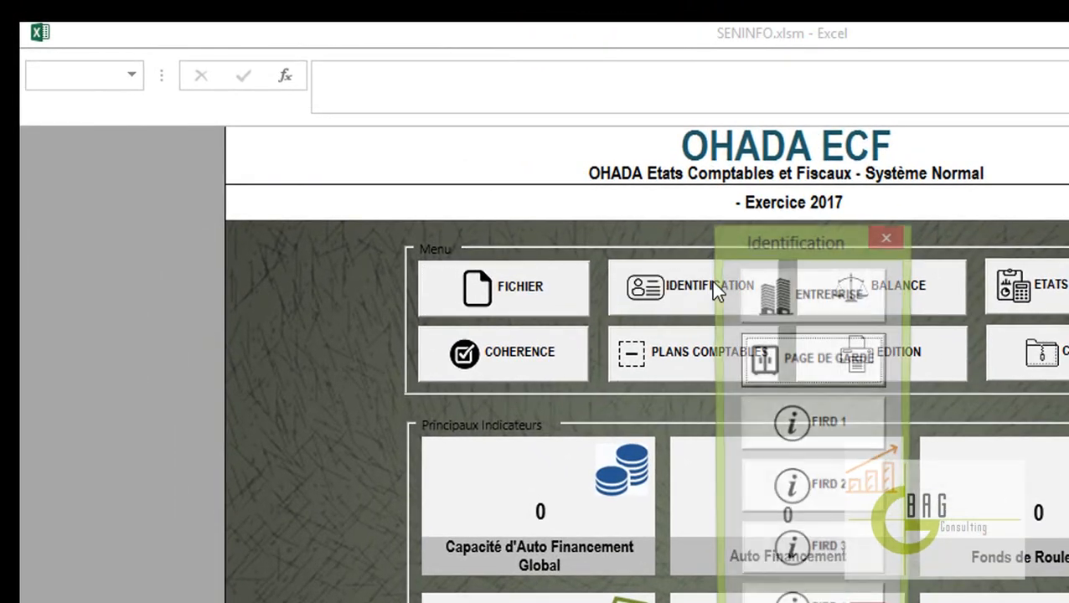
left_click(806, 301)
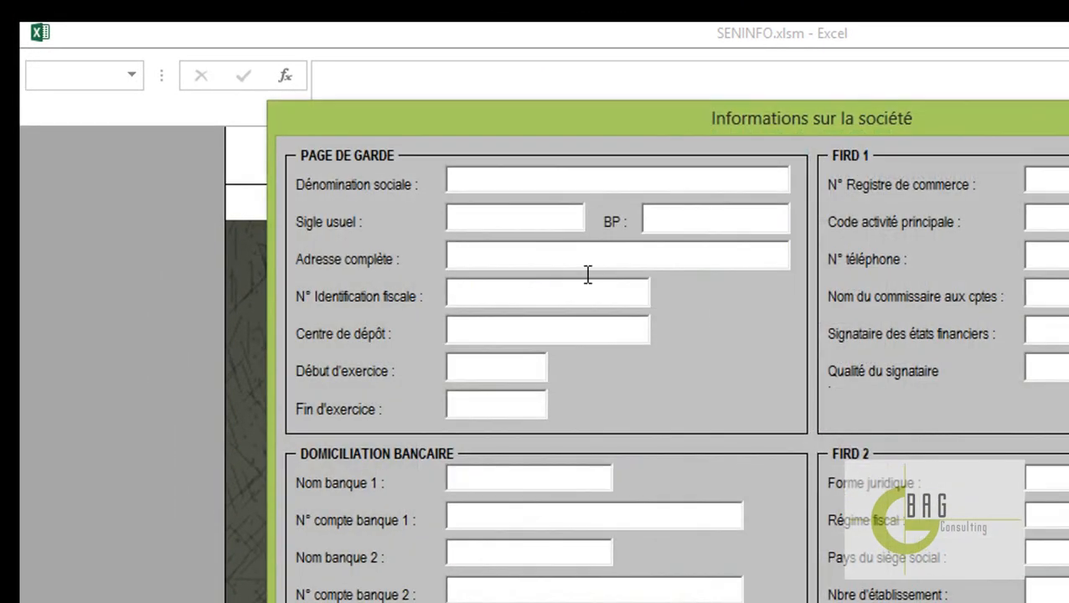
left_click(519, 176)
type("SENINFO")
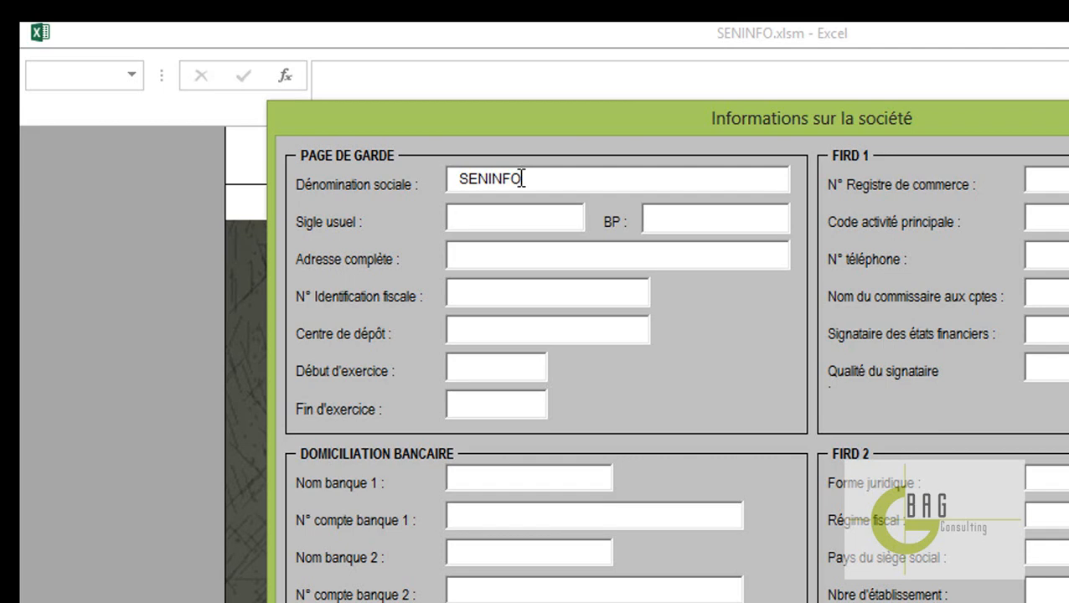
left_click(530, 249)
type("109AVENUE ")
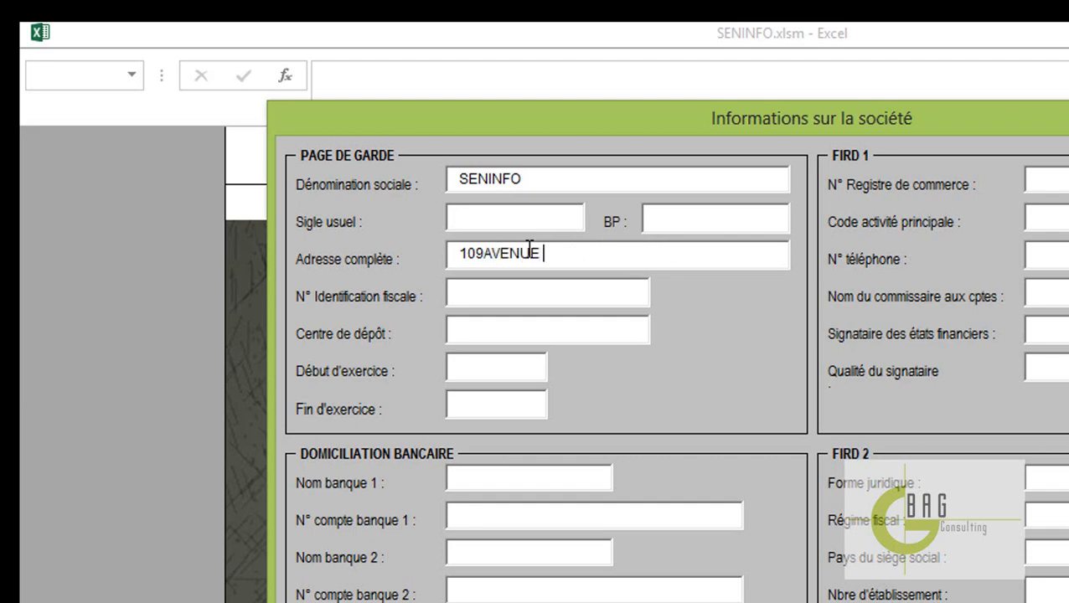
type("BOURGUIBA X RUE ")
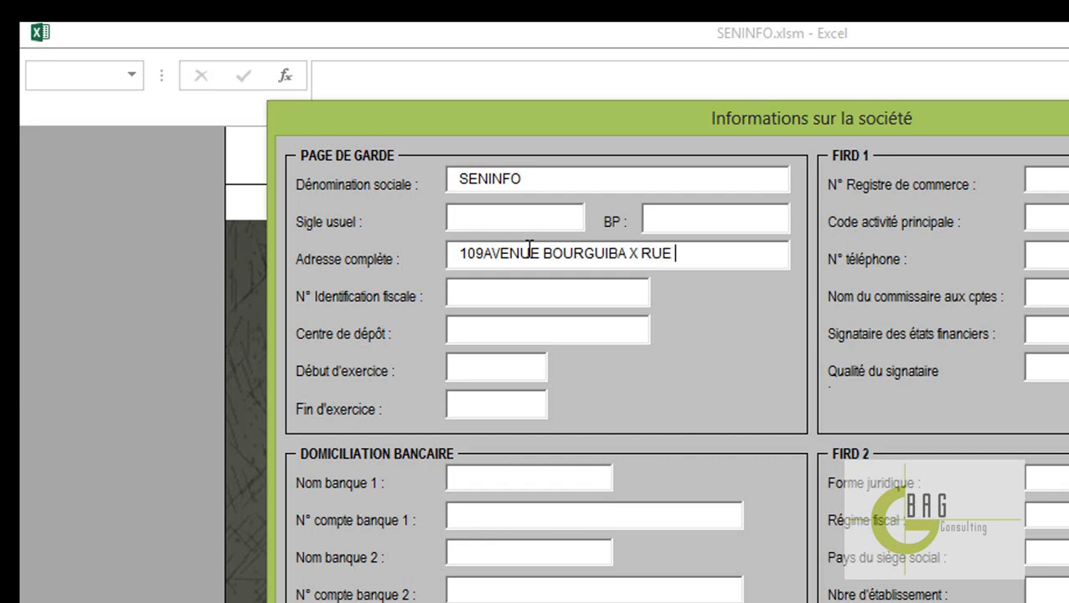
type("10")
- Set the financial year to run from 01/01/2017 to 31/12/2017, and validate and confirm the company information
type("01")
type("/")
type("01/201")
type("7")
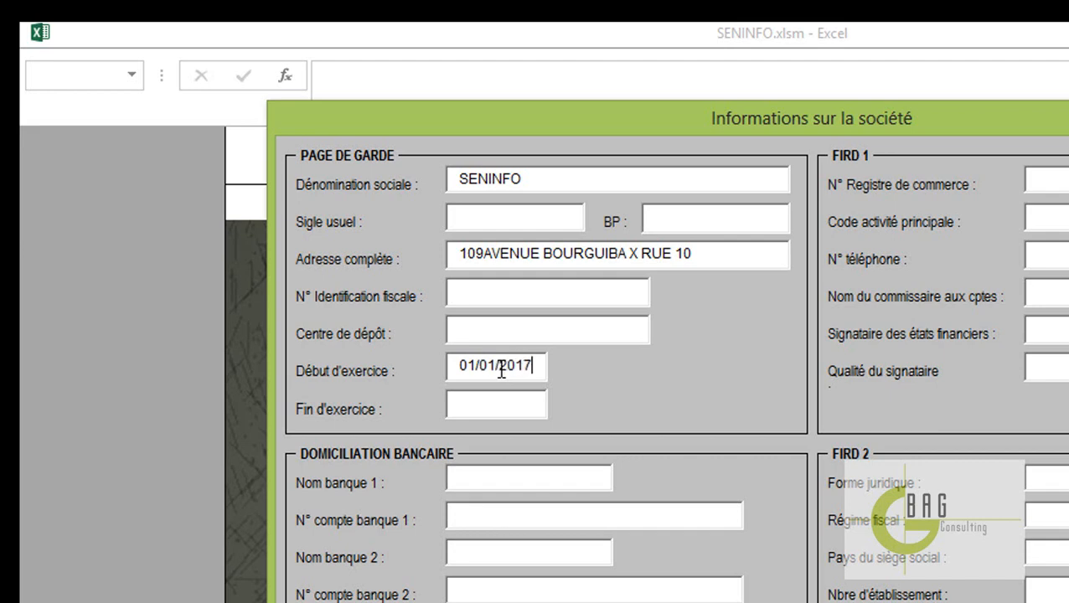
key("Tab")
type("31/12/20")
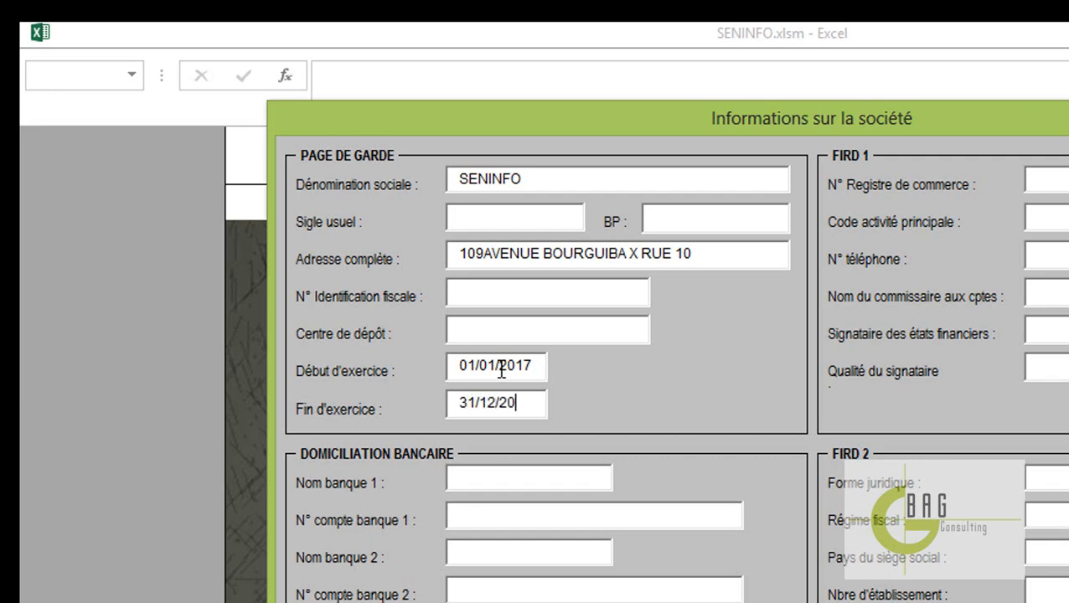
type("7")
key("BackSpace")
type("17")
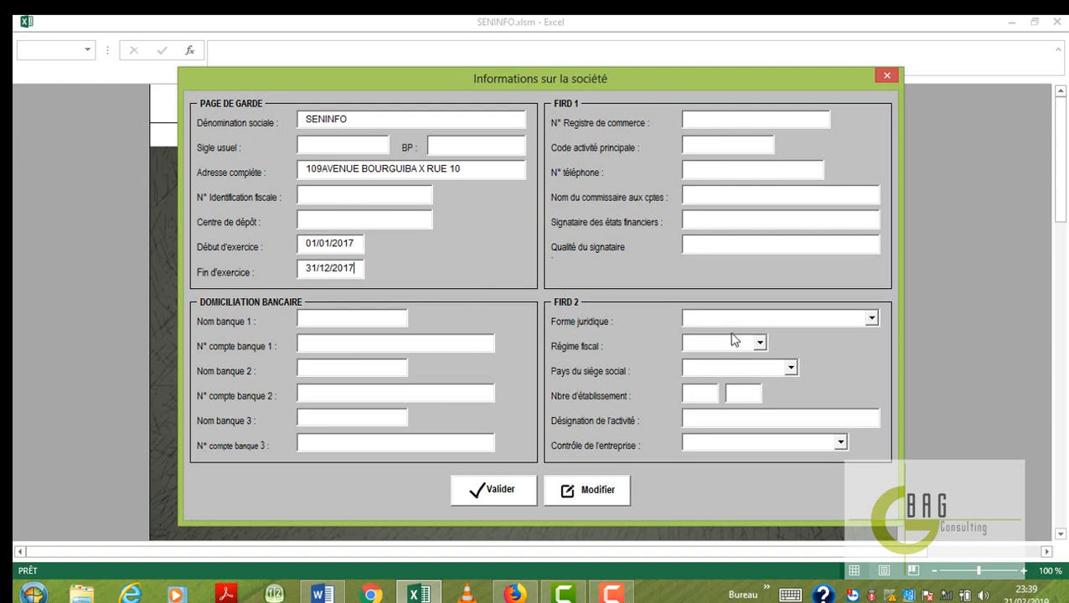
left_click(515, 496)
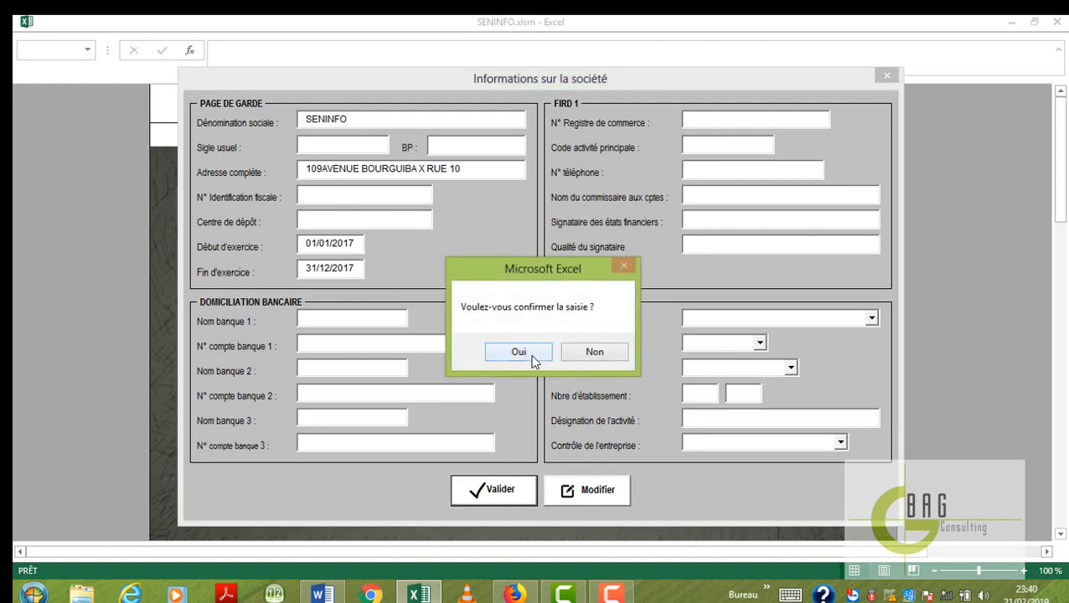
left_click(531, 356)
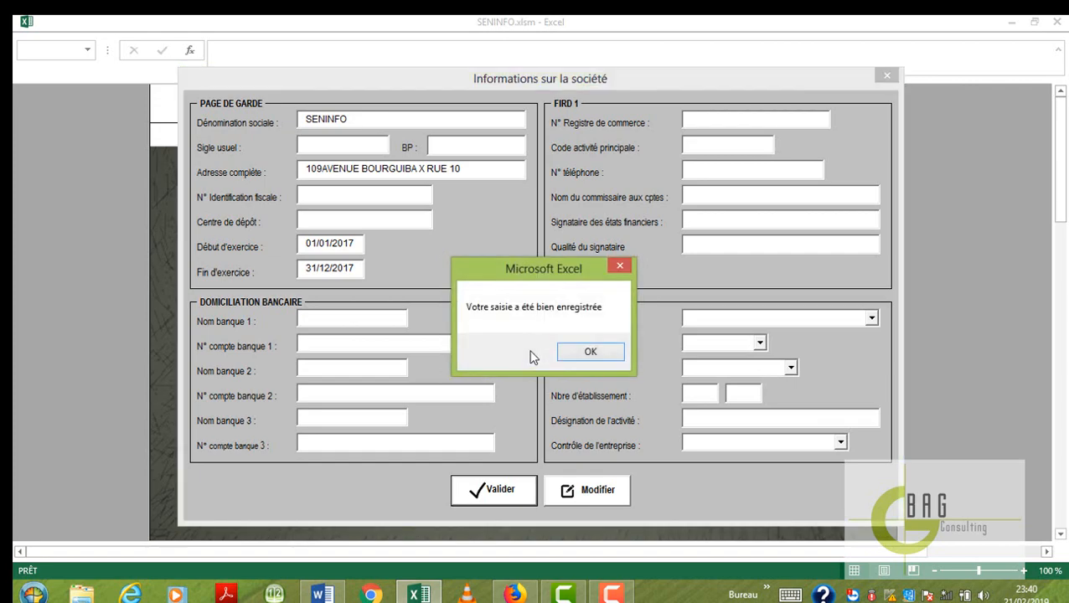
left_click(590, 350)
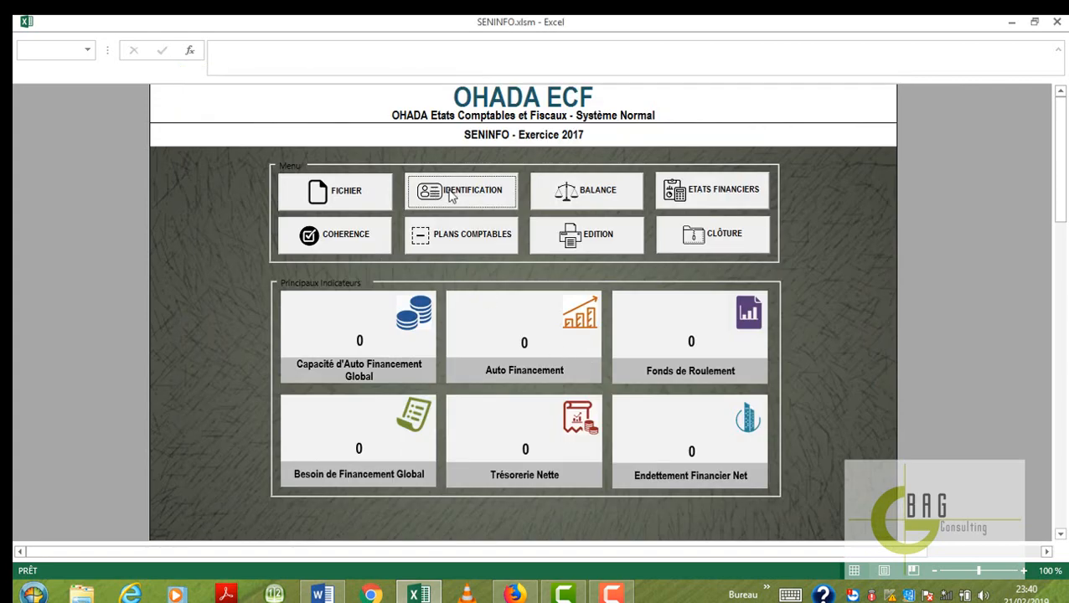
- Open the cover page (Page de garde) of the identification section and enter DU SENEGAL as the republic
left_click(450, 192)
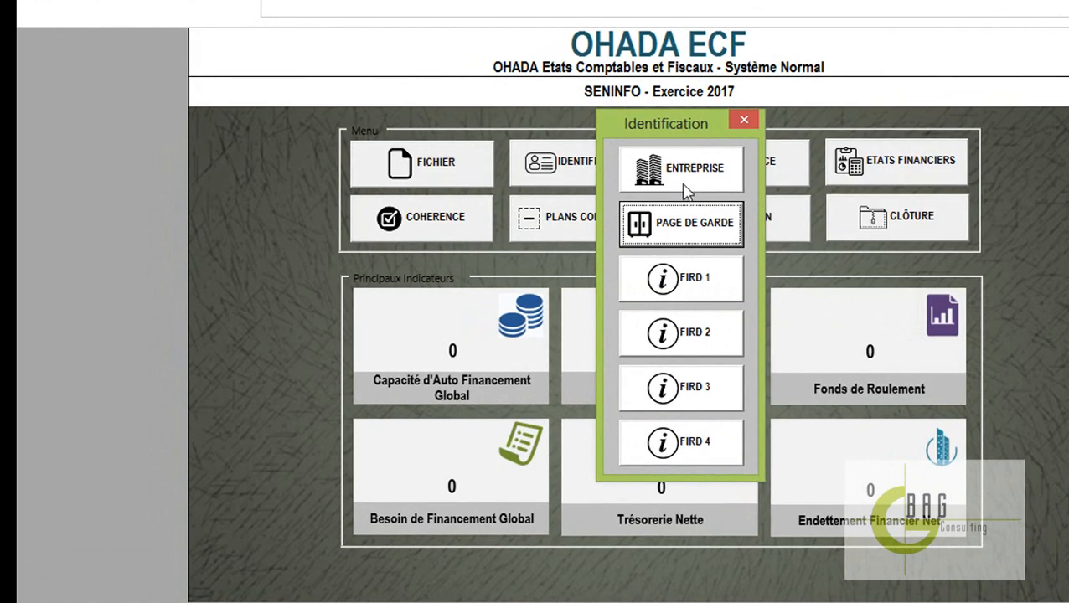
left_click(686, 237)
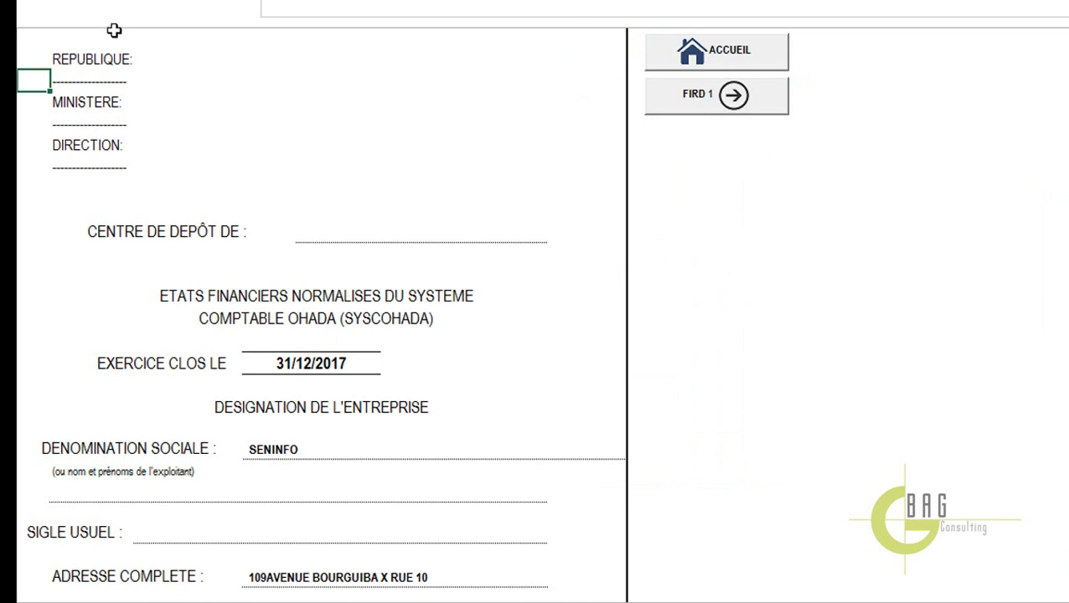
left_click(166, 63)
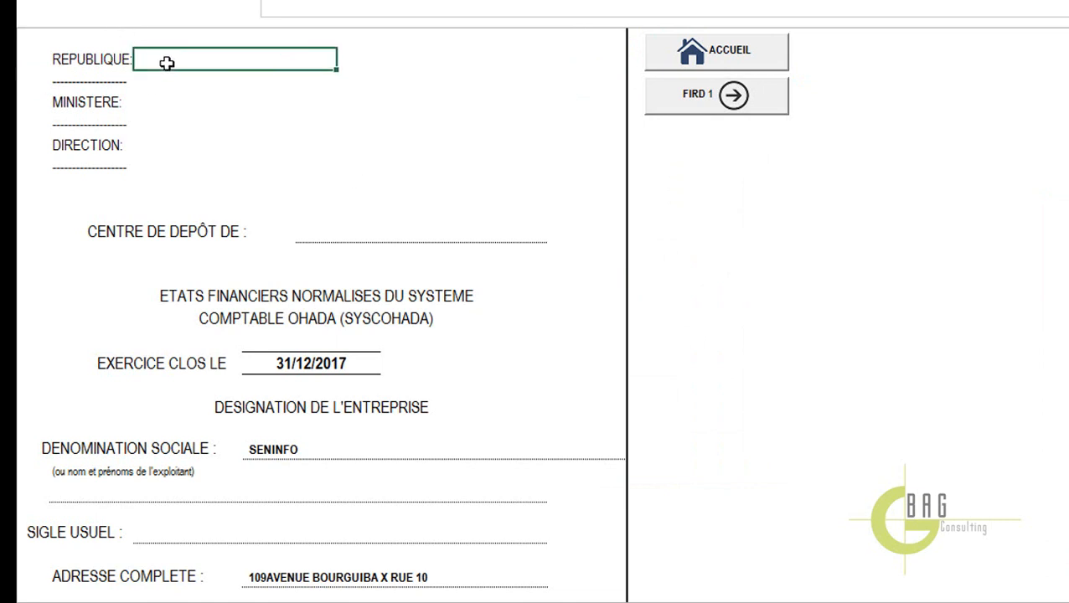
type("DU SENEG")
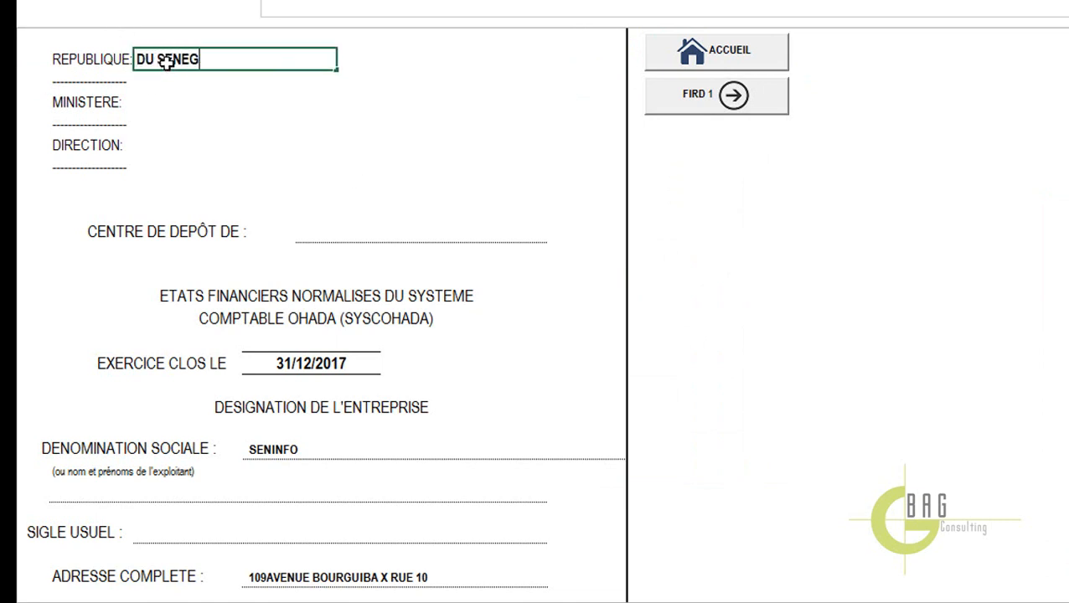
type("AL")
key("Return")
- Look through the FIRD 1, FIRD 2 and FIRD 3 identification sheets and return to the home page
left_click(729, 109)
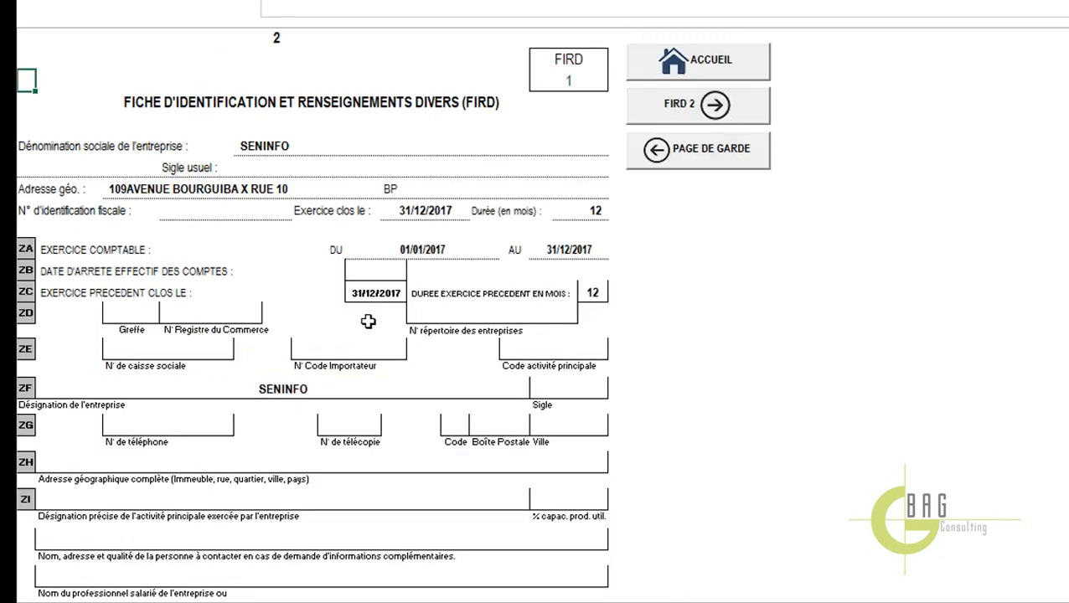
left_click(712, 108)
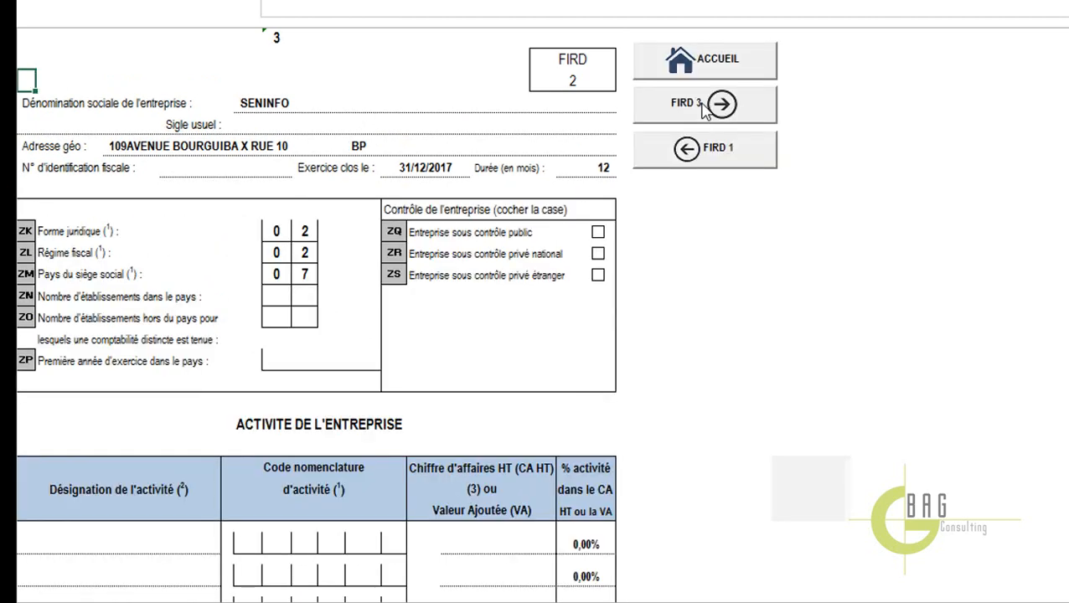
left_click(704, 108)
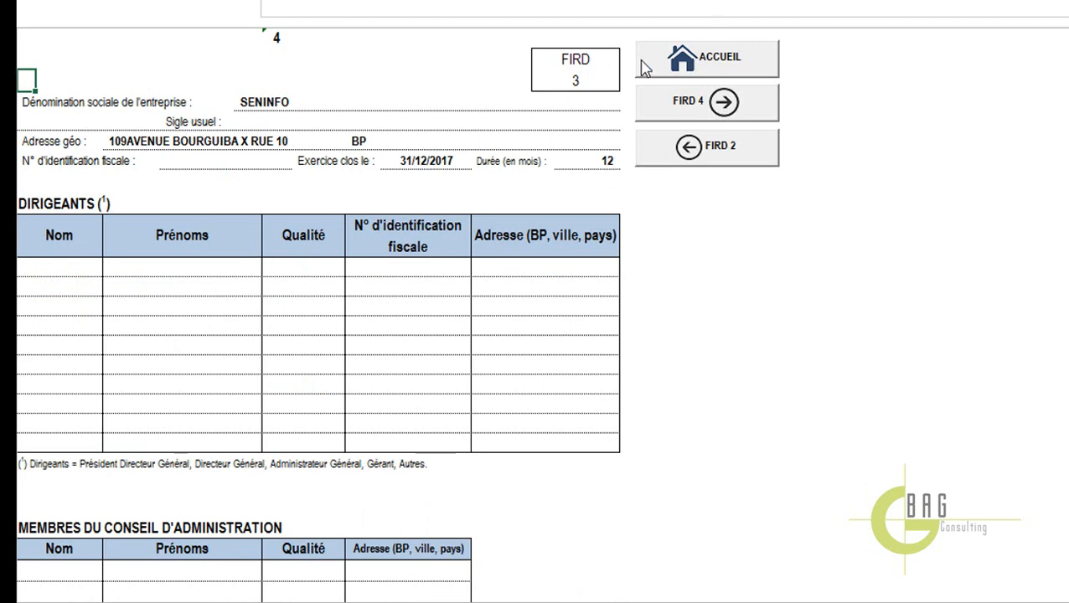
left_click(694, 67)
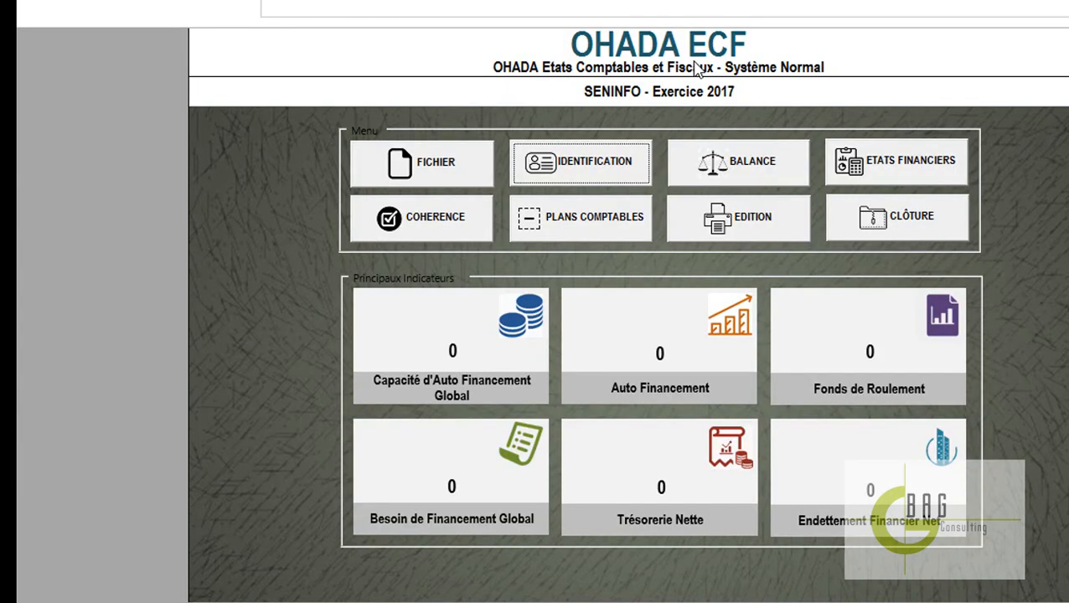
- Import the trial balance from SENINFO 2017.xlsx, view the loaded accounts and return to the home page
left_click(761, 169)
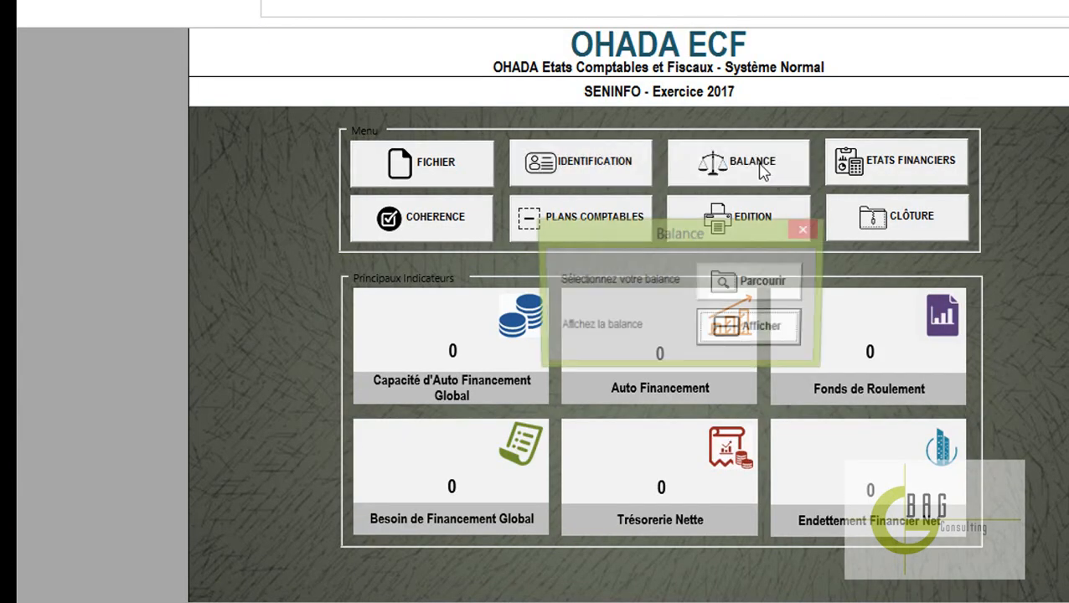
left_click(766, 285)
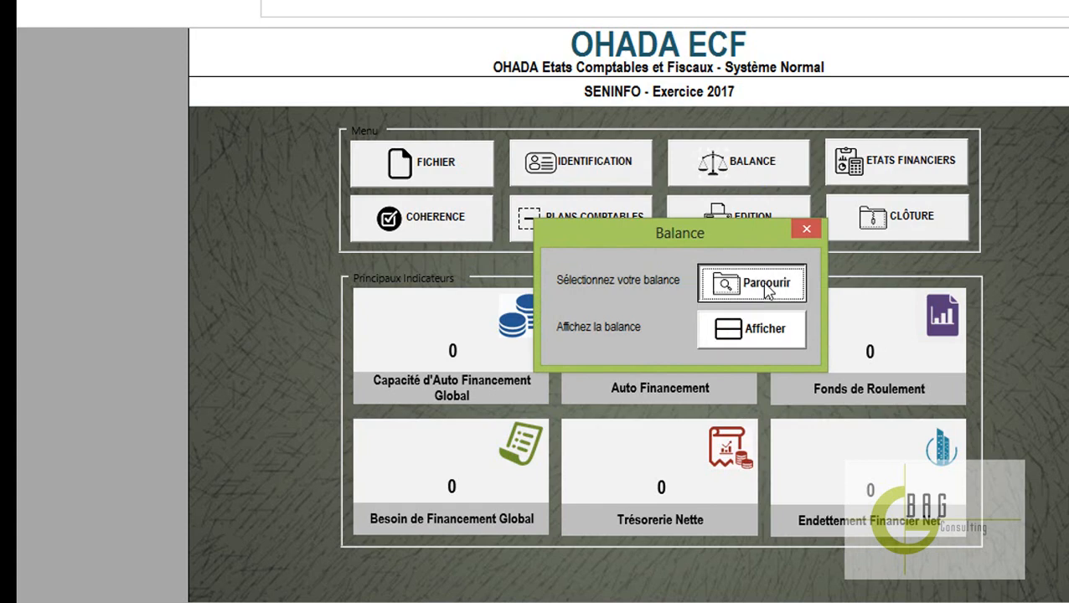
left_click_drag(666, 105, 668, 326)
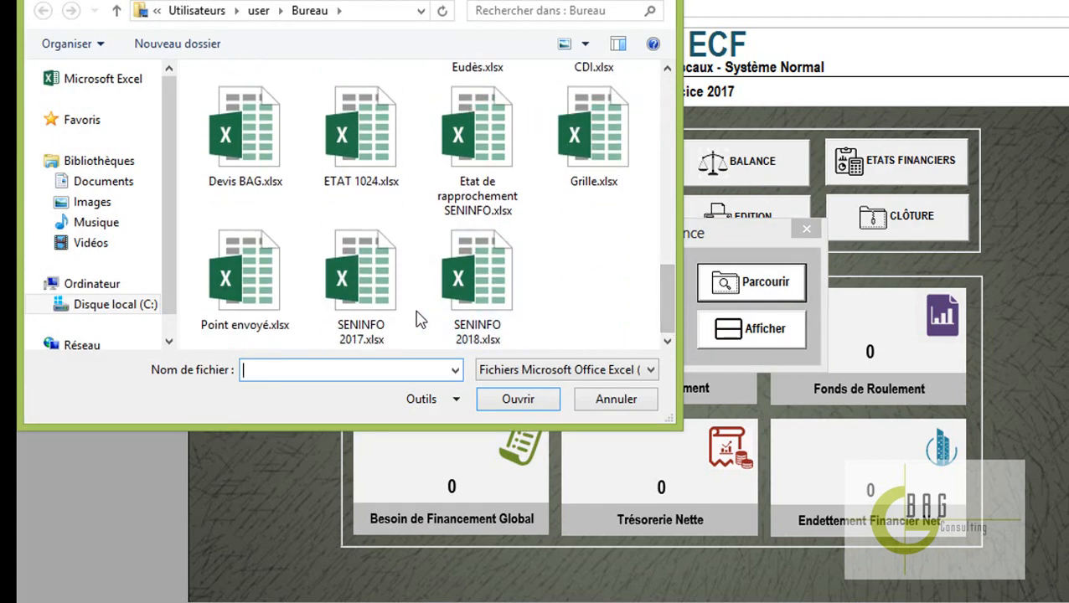
double_click(389, 312)
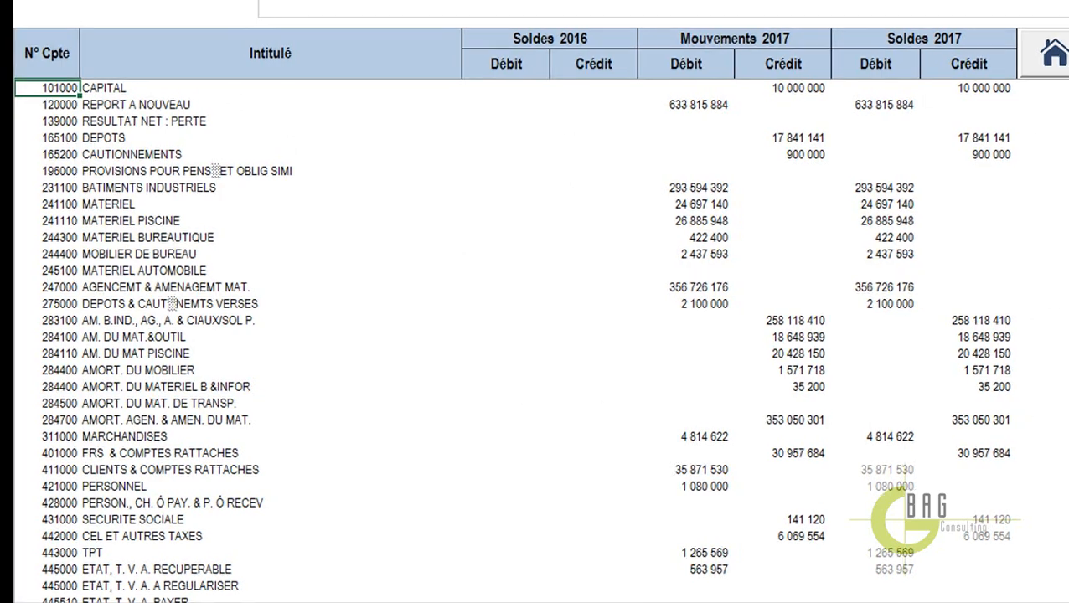
mouse_move(1058, 107)
left_mouse_down()
mouse_move(1064, 163)
mouse_move(1059, 106)
left_mouse_up()
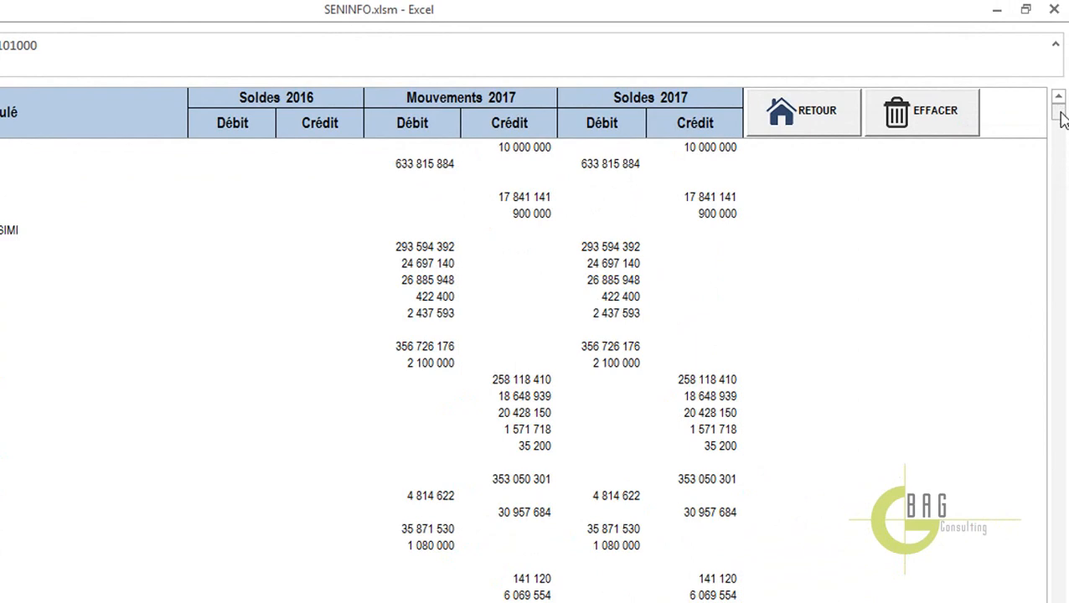
left_click(818, 114)
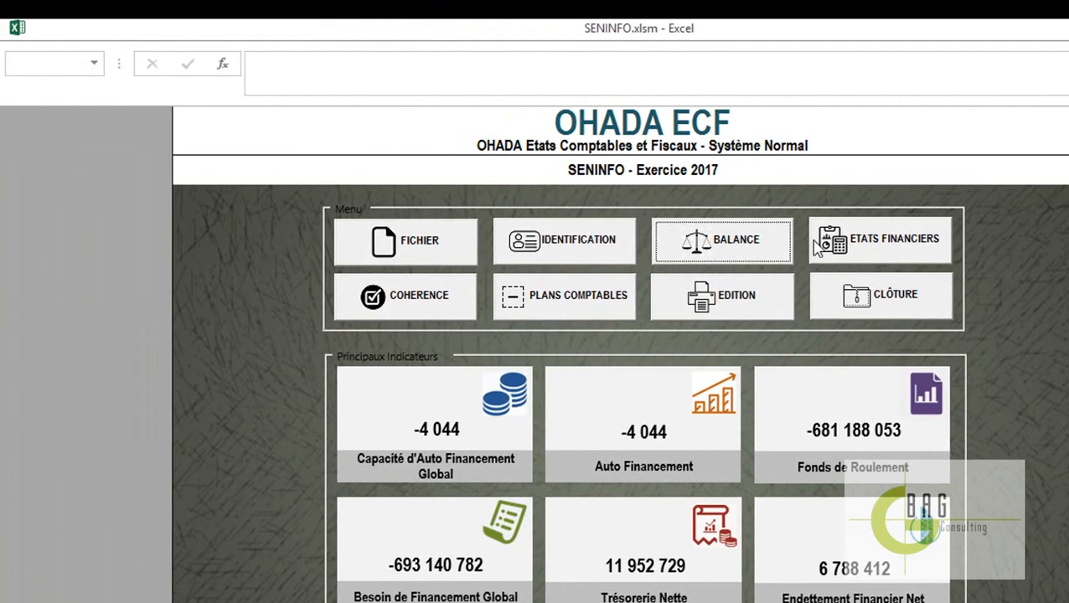
- Open the balance sheet (Bilan) from the financial statements and examine its assets and liabilities down to the grand totals
left_click(868, 259)
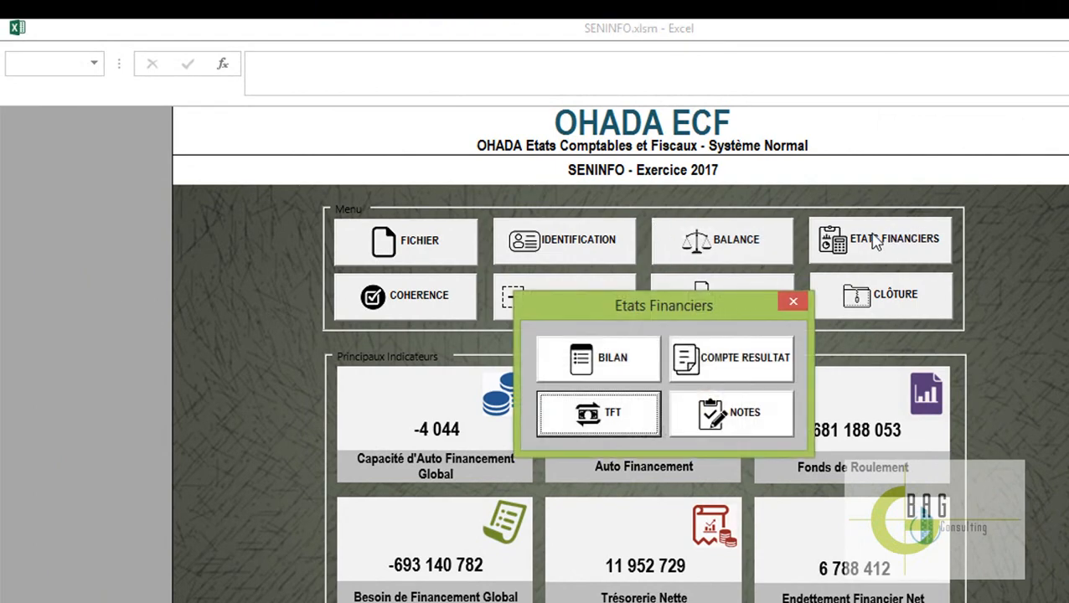
left_click(635, 369)
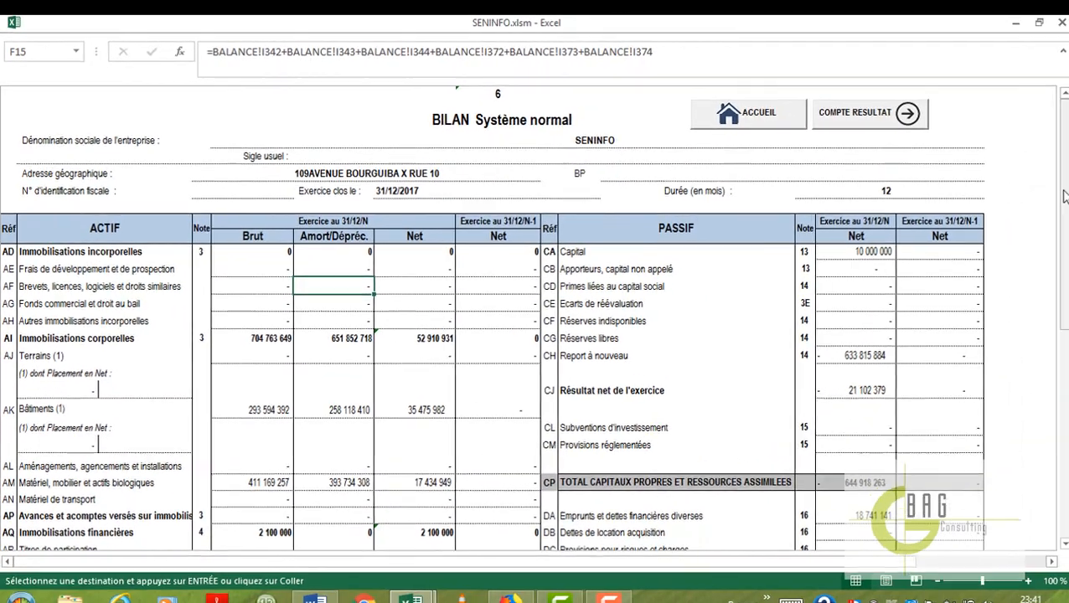
left_click_drag(1064, 195, 1066, 401)
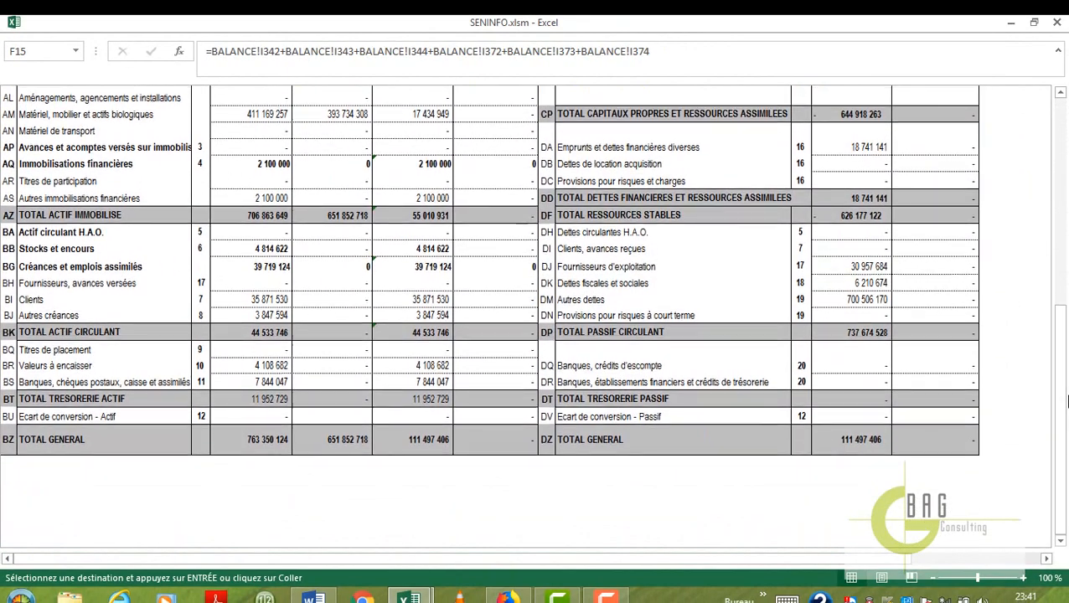
- Compare the net grand totals (TOTAL GENERAL) of assets and liabilities on the balance sheet and return to its beginning
left_click(442, 435)
left_click(868, 429)
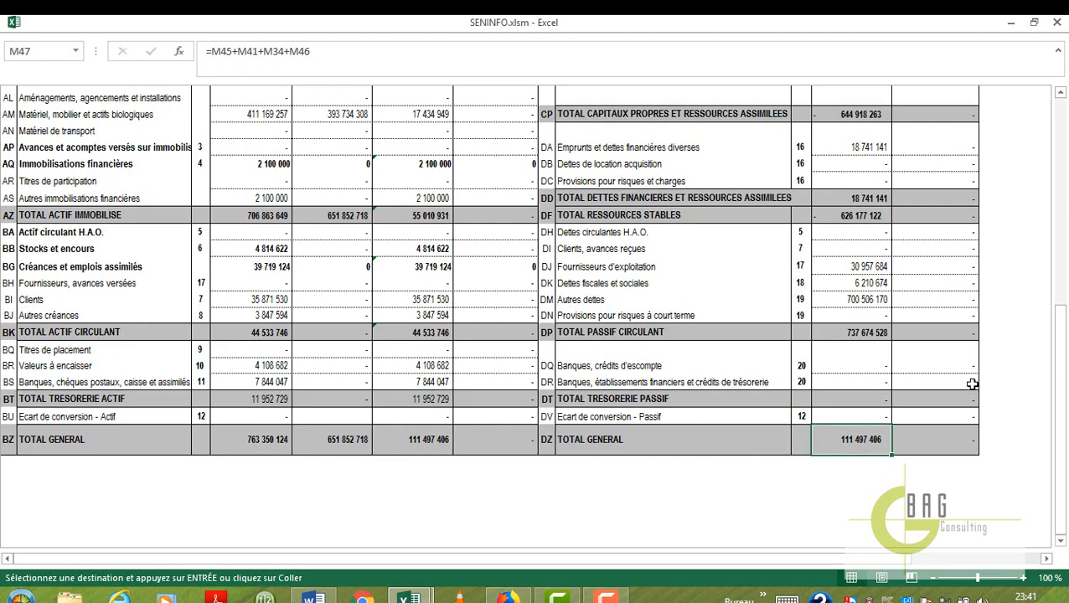
left_click_drag(1064, 350, 1063, 340)
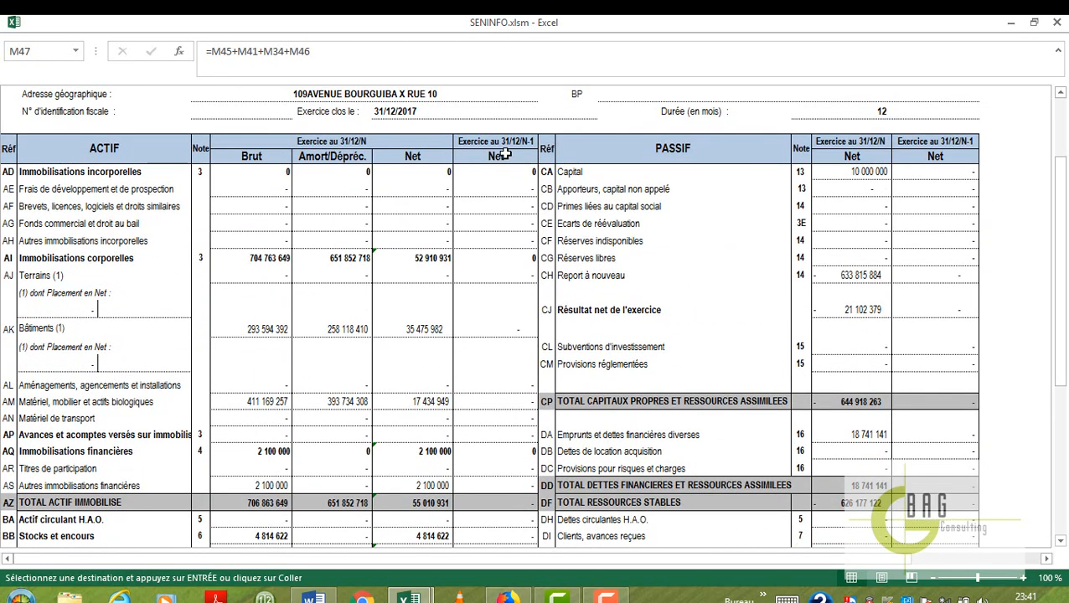
left_click_drag(1058, 161, 1056, 89)
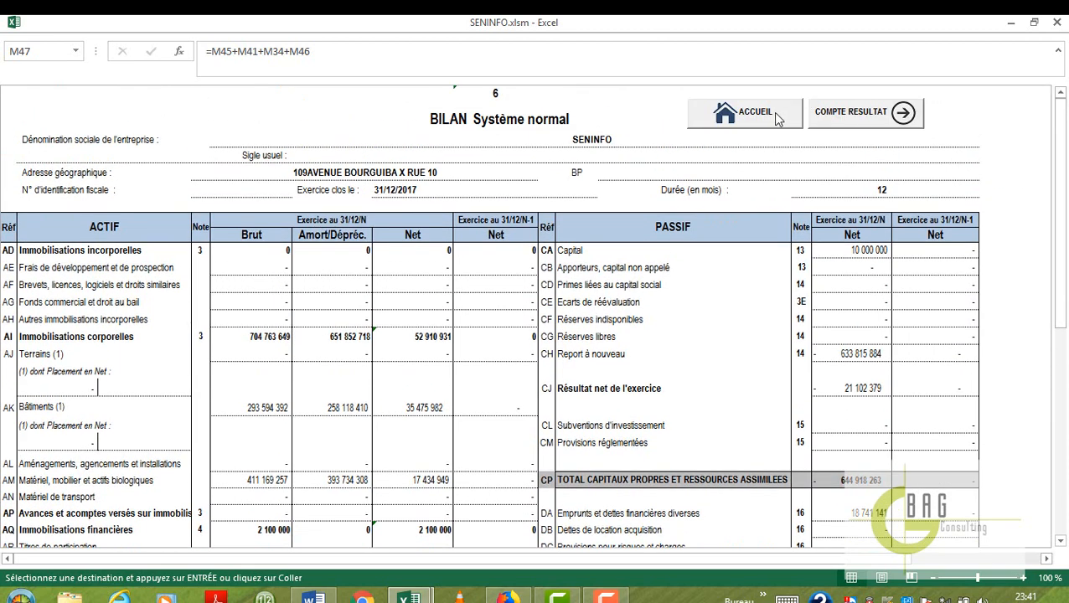
- Open the income statement (Compte de résultat), look through it and return to the home page
left_click(864, 118)
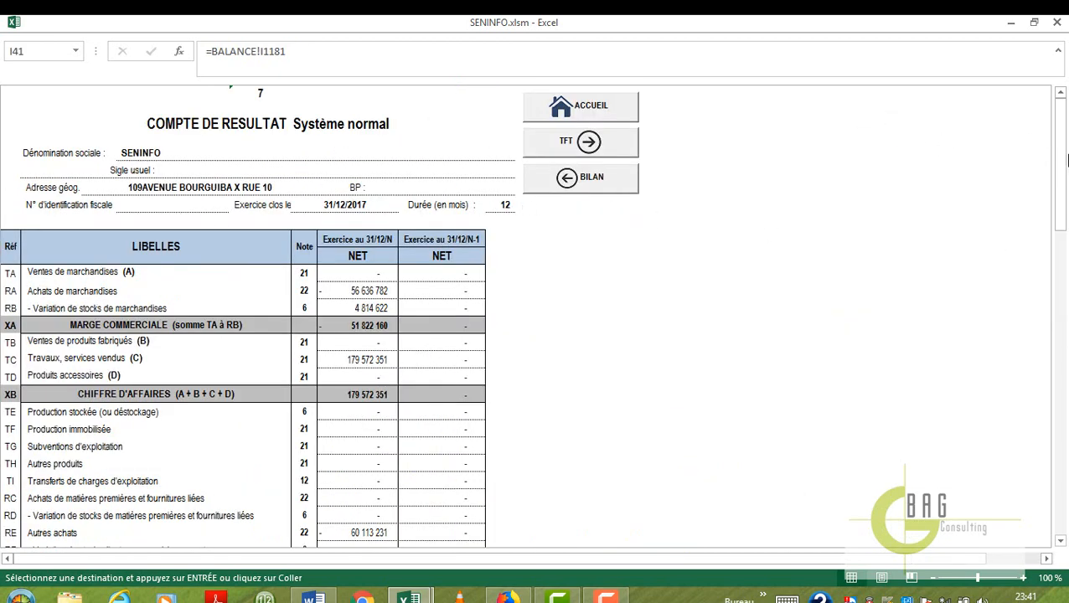
left_click_drag(1061, 226, 1054, 167)
left_click(596, 117)
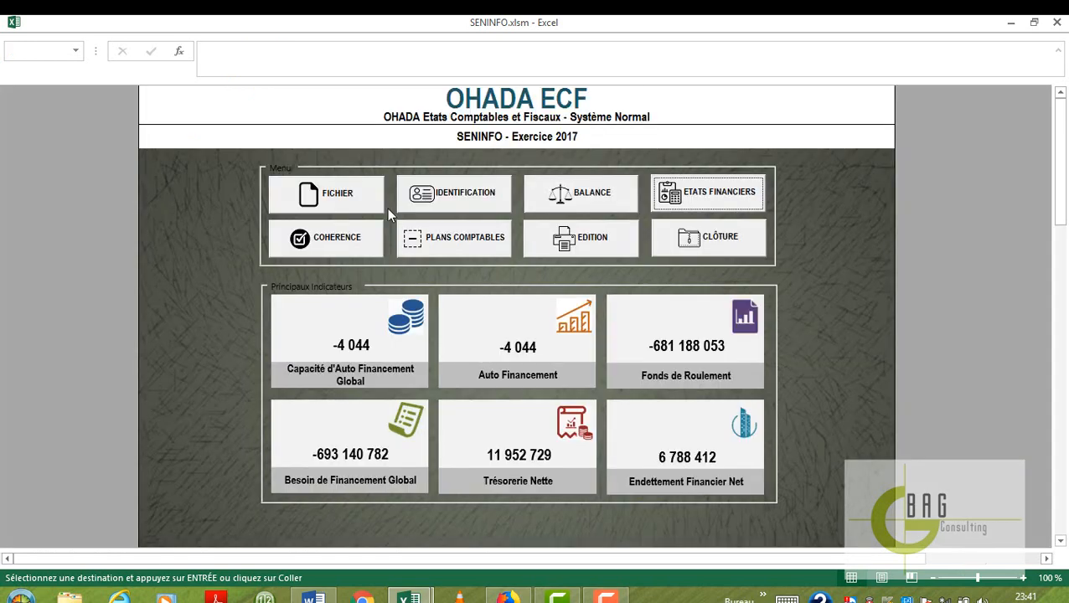
- Open the coherence control, review the colour legend and look through the checks down to the personnel charges
left_click(333, 243)
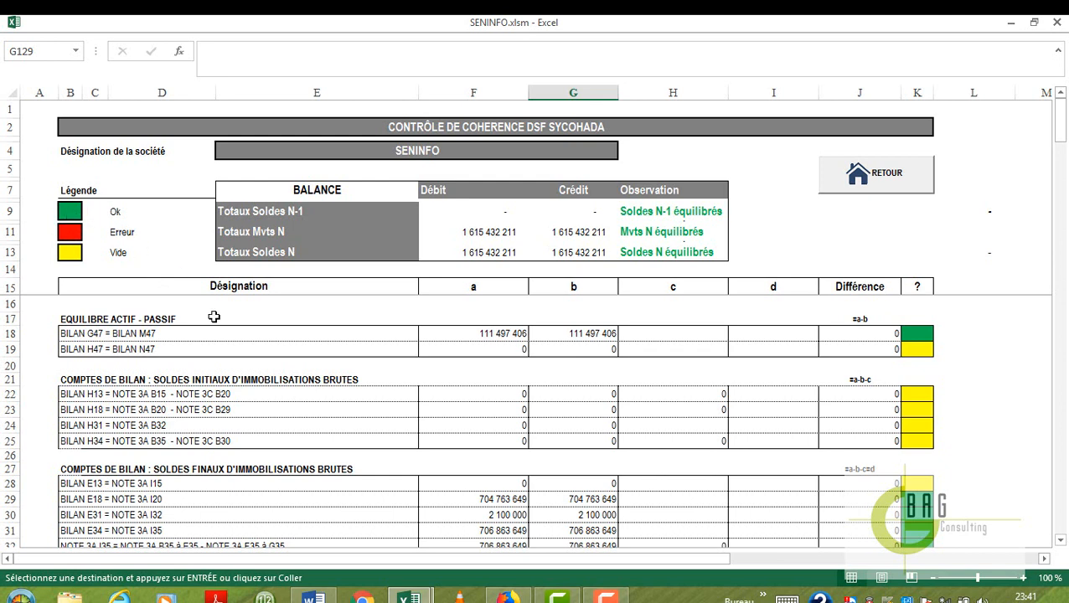
left_click(71, 253)
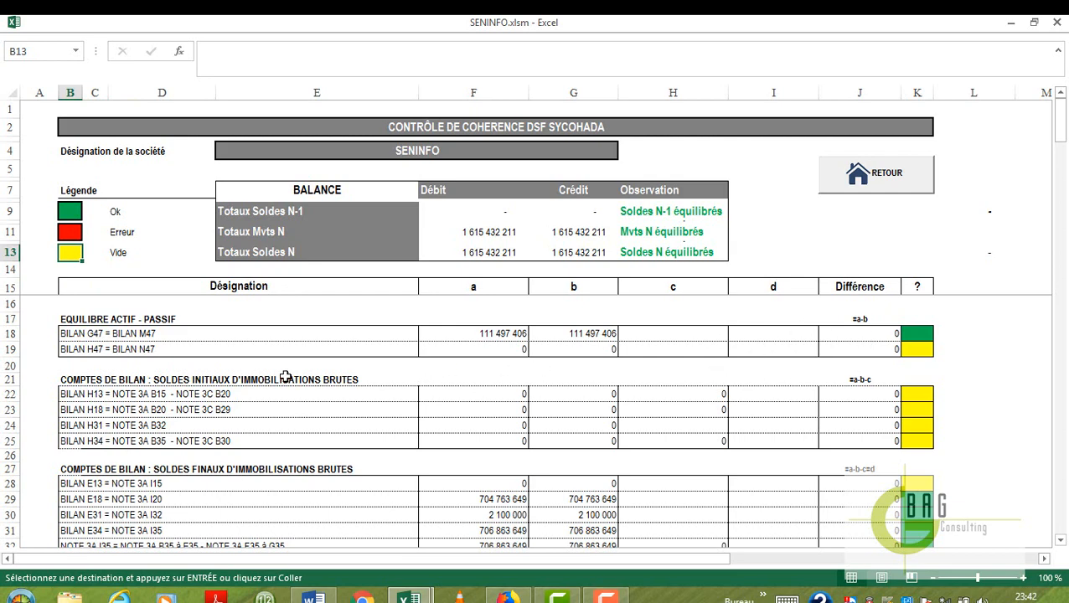
left_click(76, 234)
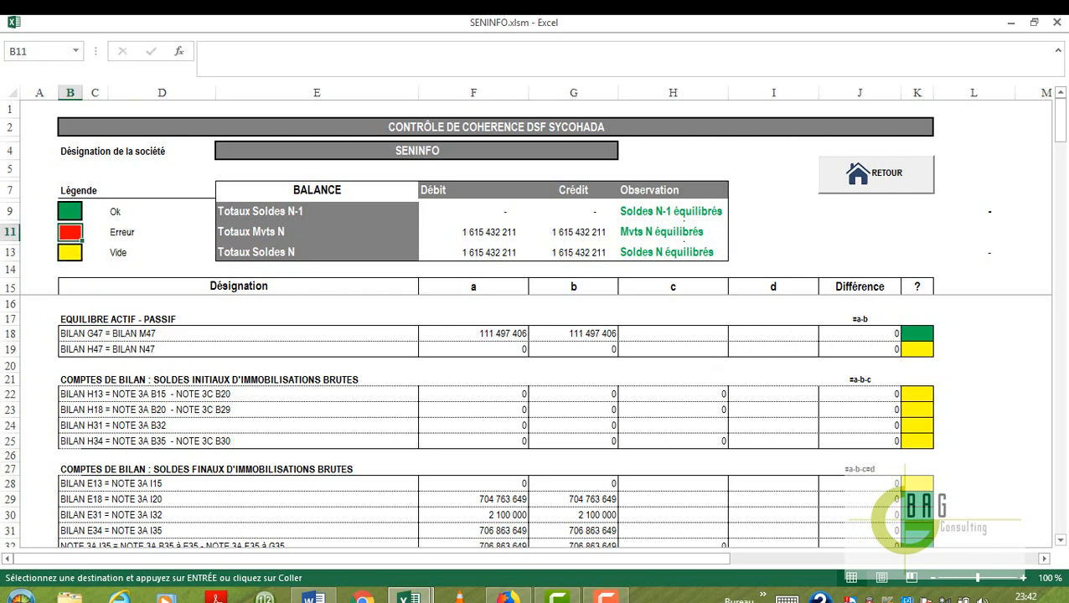
scroll(1060, 543, "down", 7)
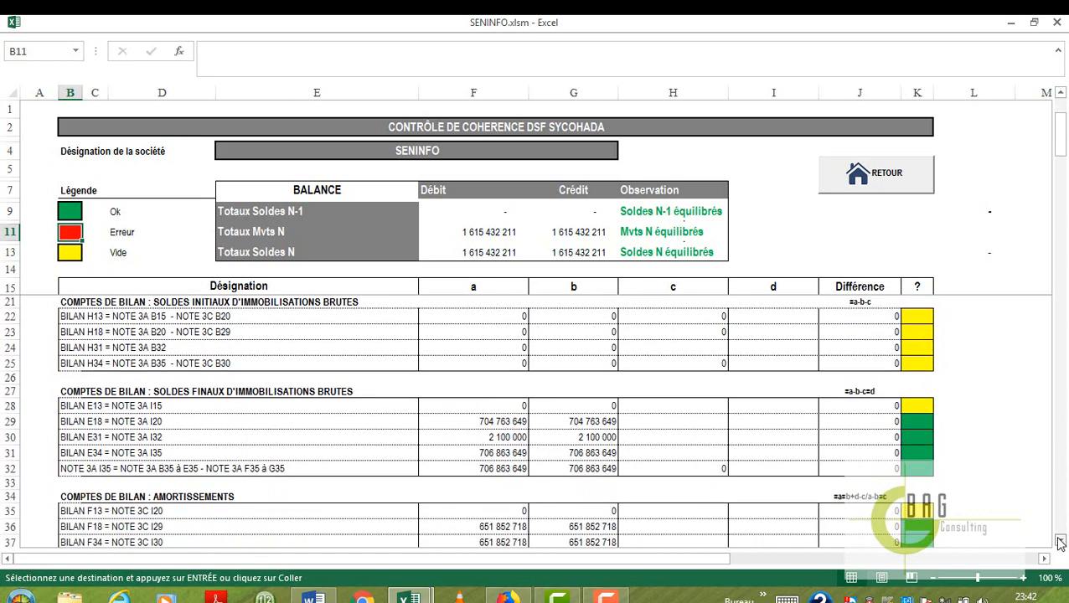
scroll(1059, 543, "down", 10)
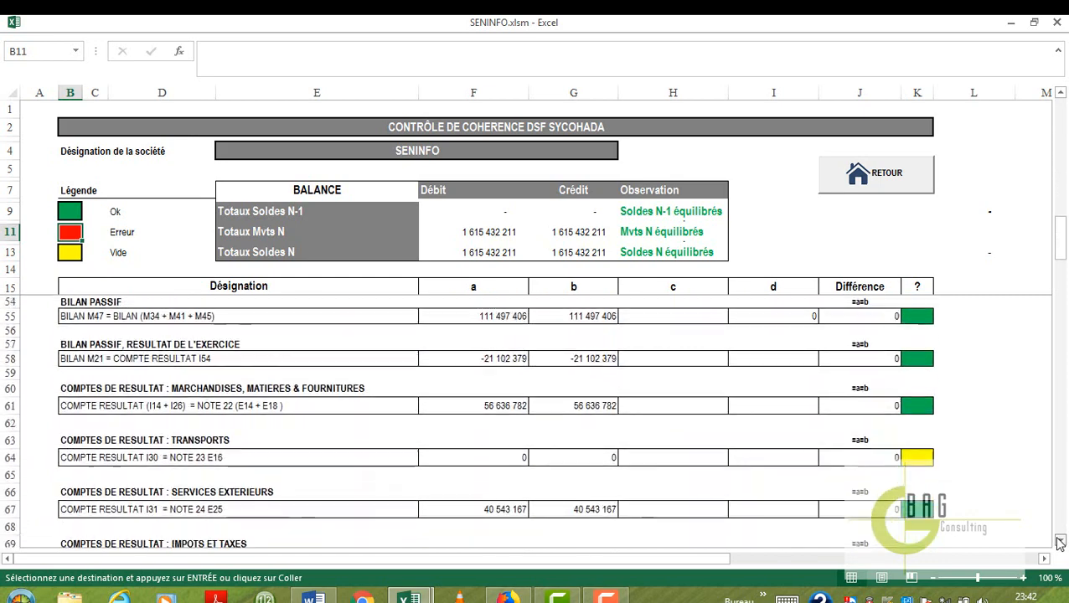
scroll(1059, 543, "down", 1)
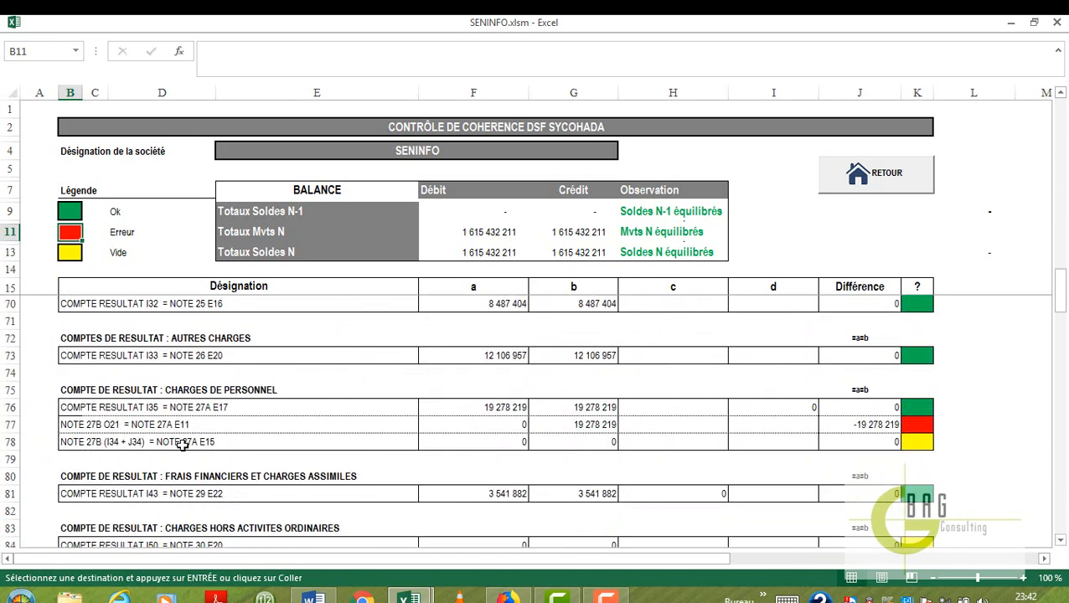
- Inspect the status and difference of the NOTE 27B O21 = NOTE 27A E11 check, and return to the home page
left_click(919, 424)
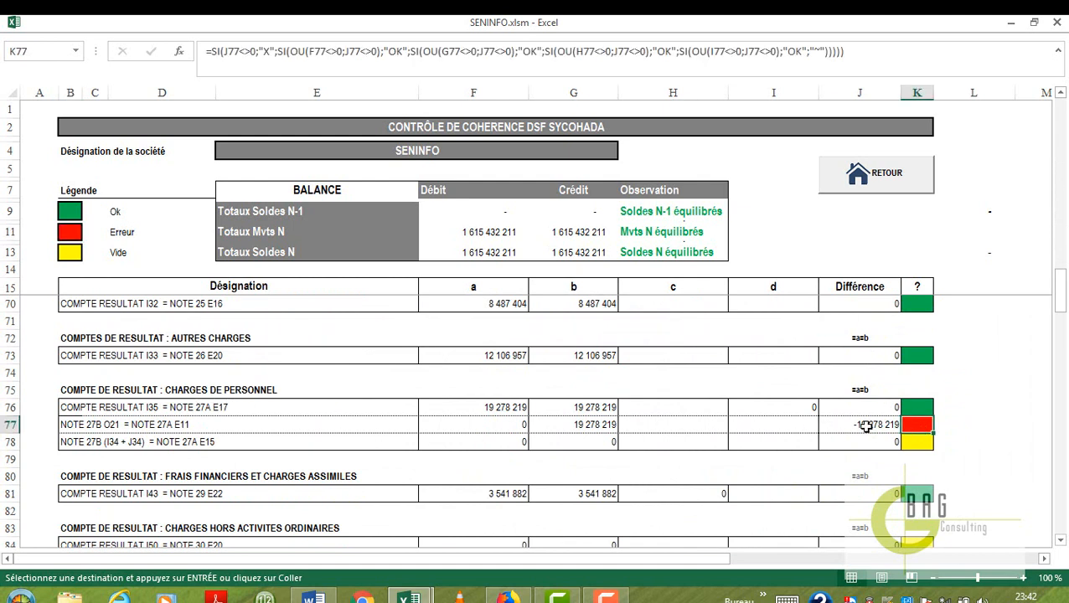
left_click(852, 430)
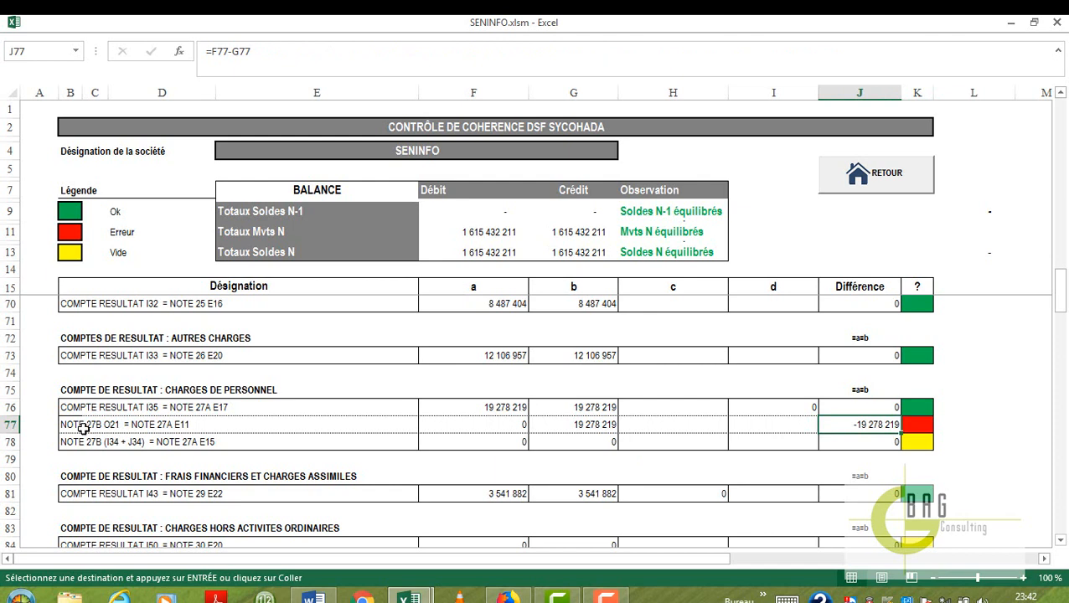
left_click(914, 180)
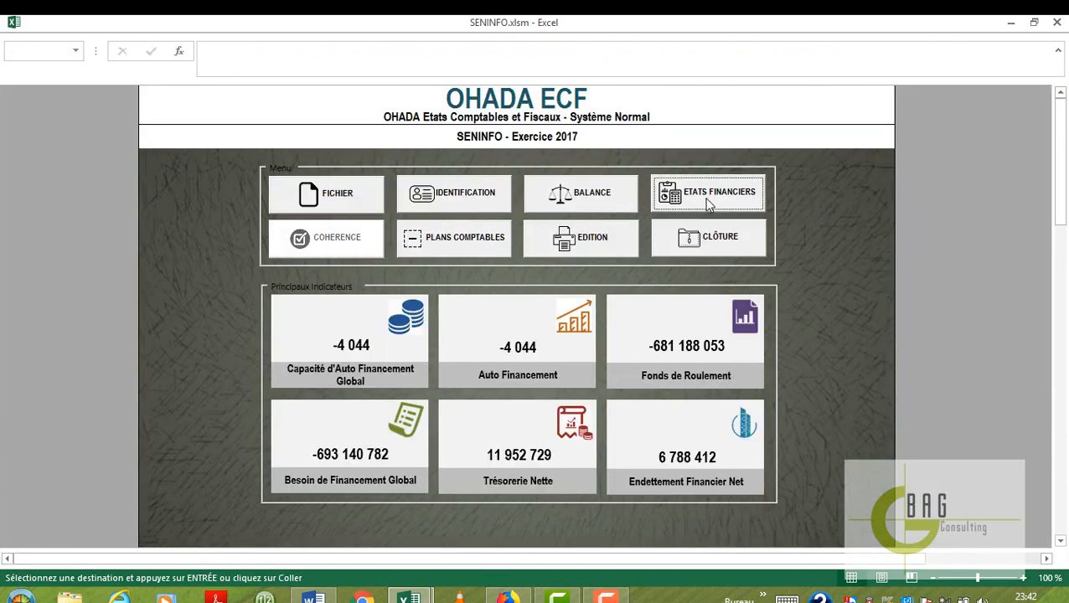
- View the staff and payroll table of Note 27B, recheck its difference in the coherence control and return to the home page
left_click(708, 201)
left_click(599, 332)
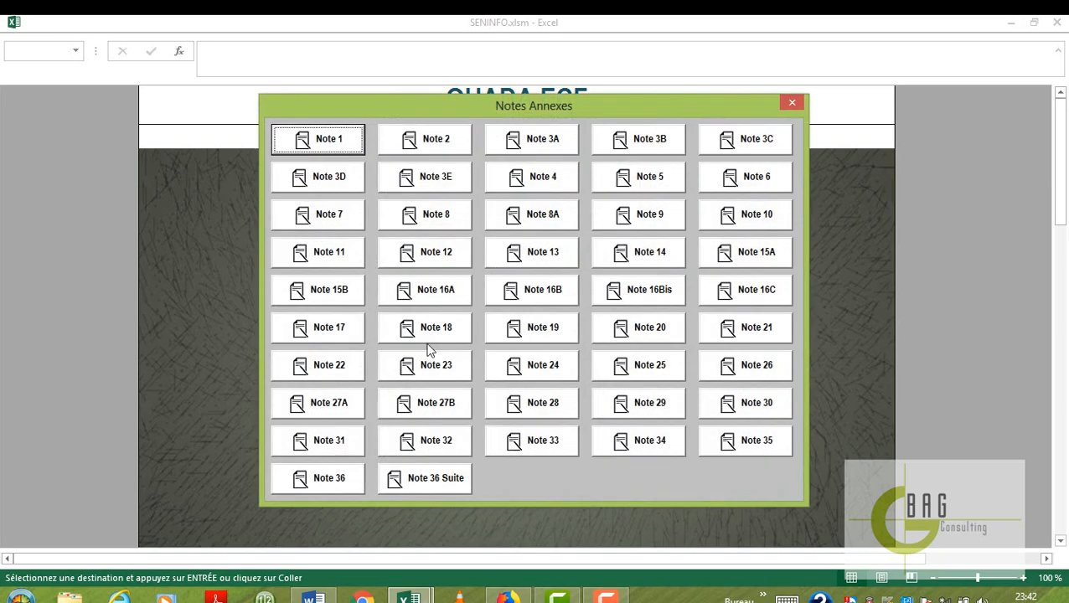
left_click(428, 398)
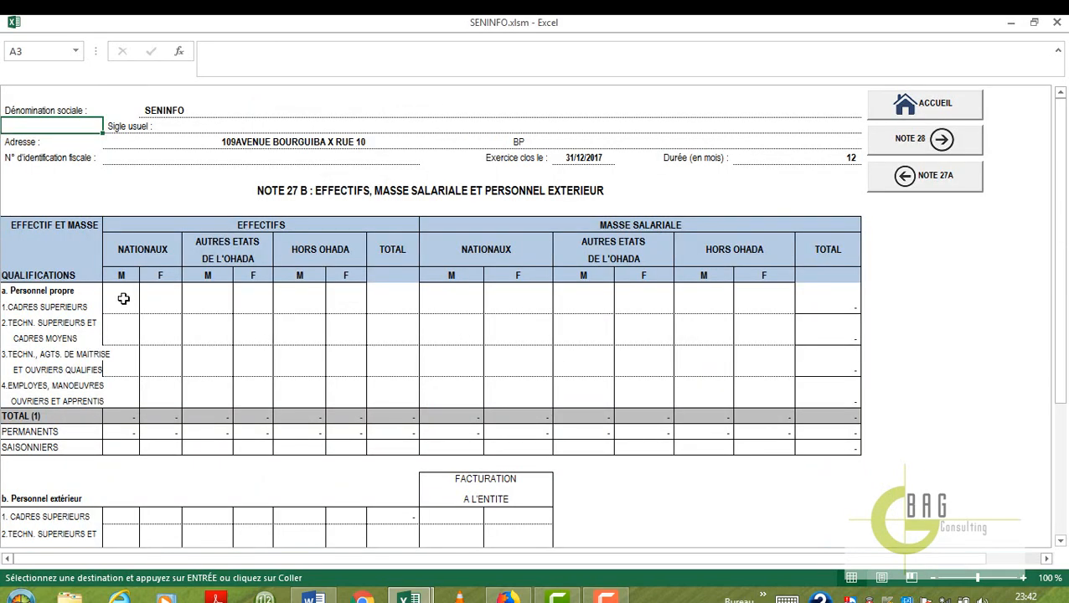
left_click(123, 298)
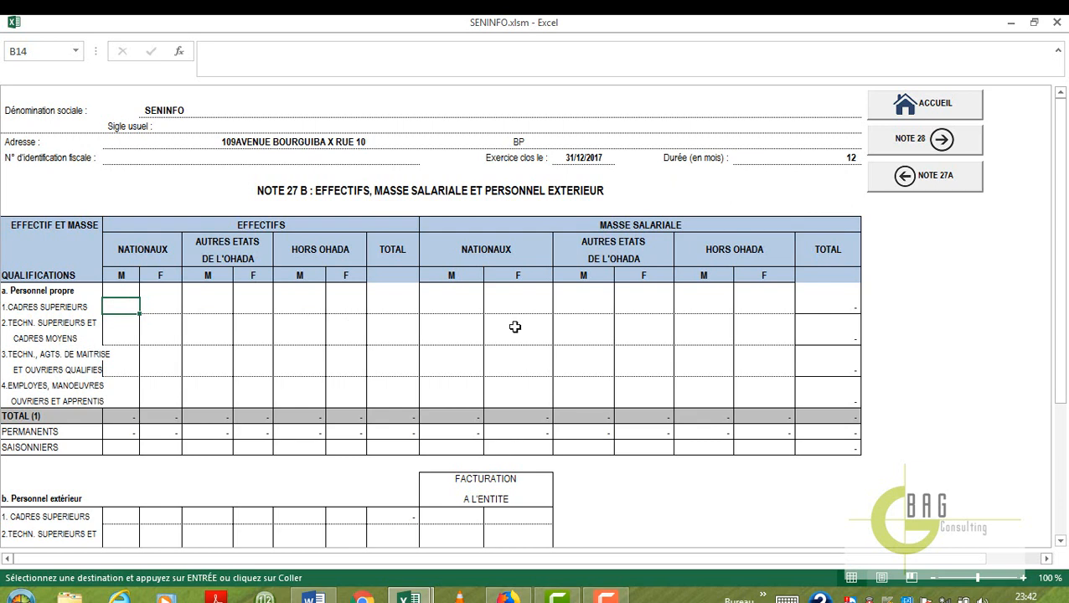
left_click(934, 109)
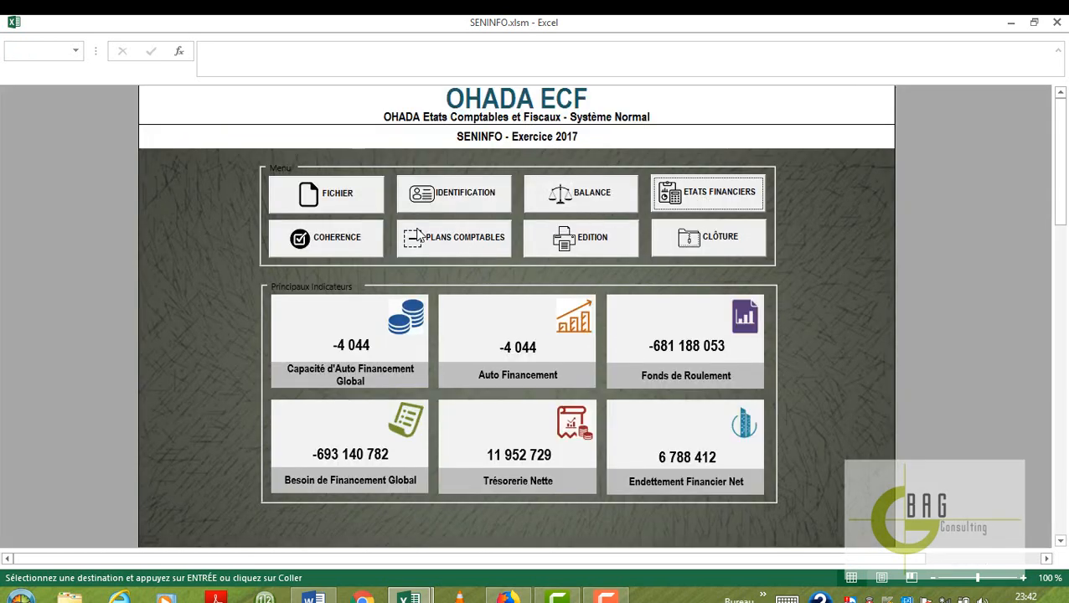
left_click(360, 251)
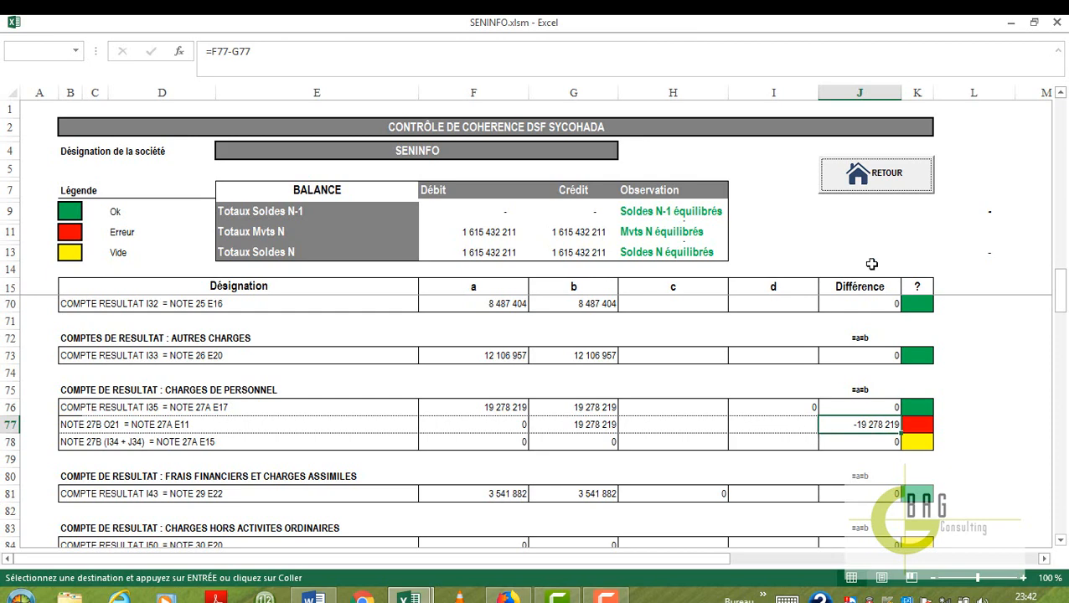
left_click(882, 170)
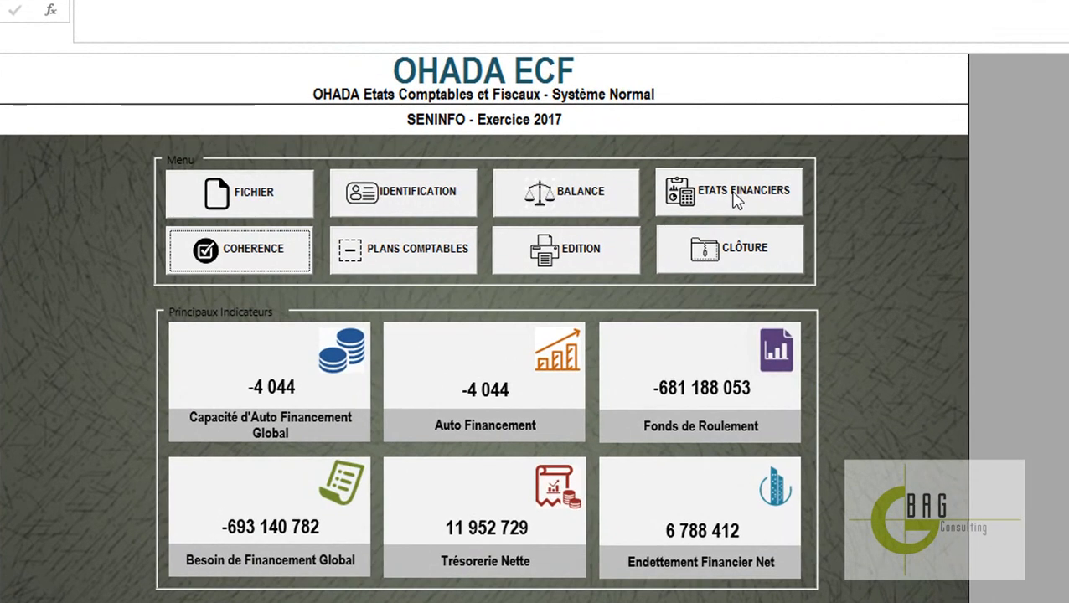
- Reopen Note 27B from the annex notes and enter a headcount of 2 for male national senior executives (Cadres supérieurs)
left_click(713, 198)
left_click(577, 369)
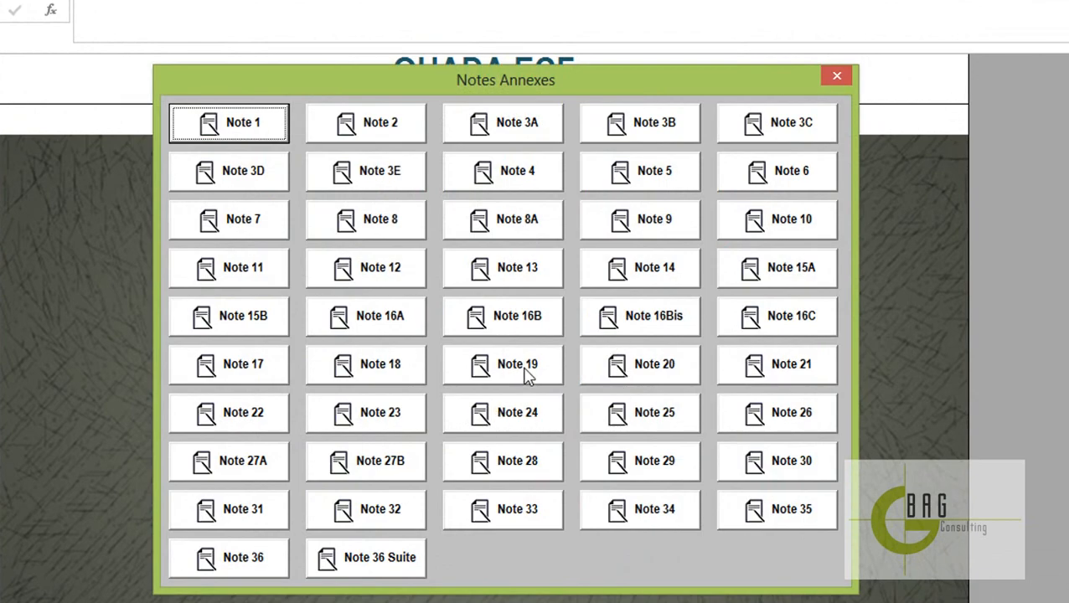
left_click(351, 469)
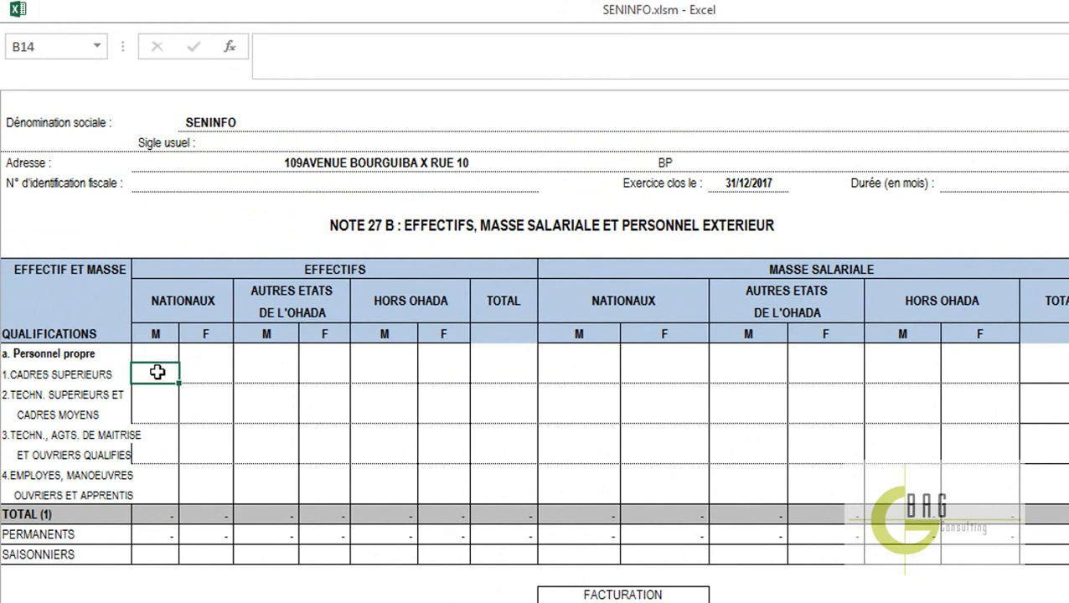
key("Return")
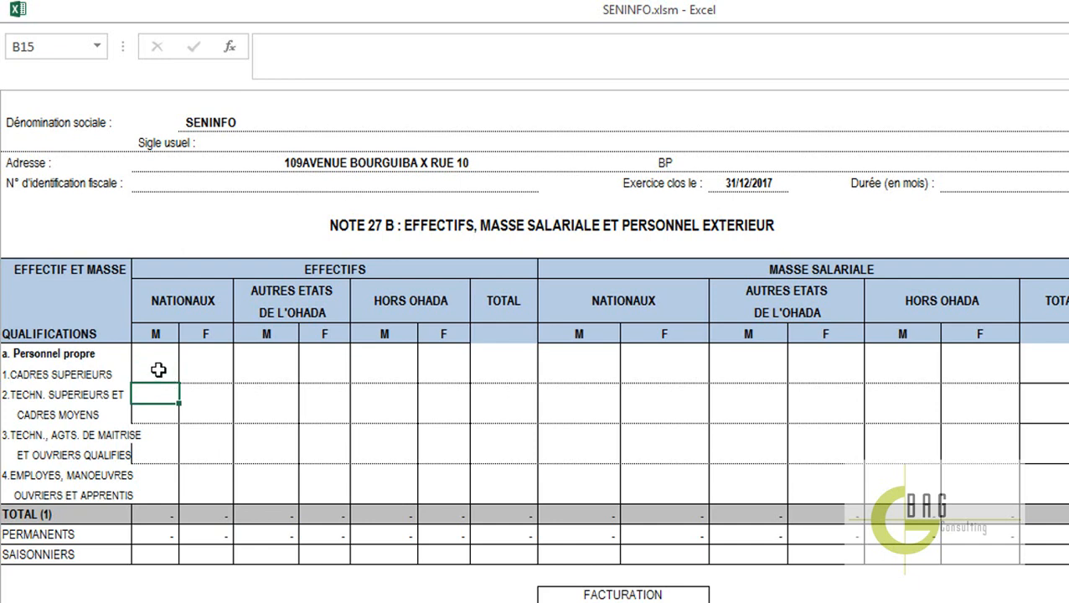
left_click(158, 370)
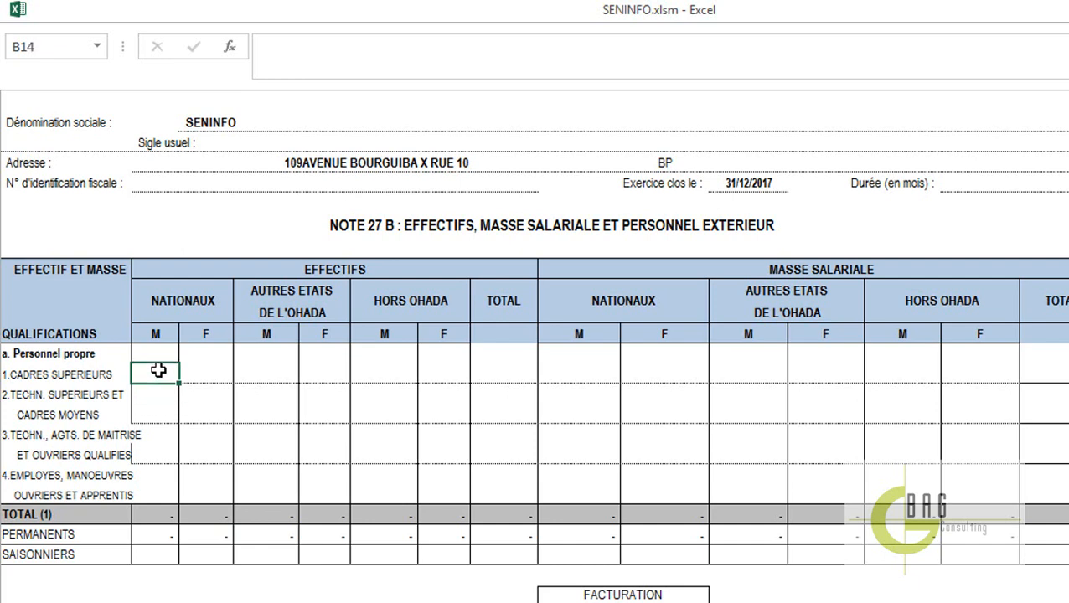
key("Return")
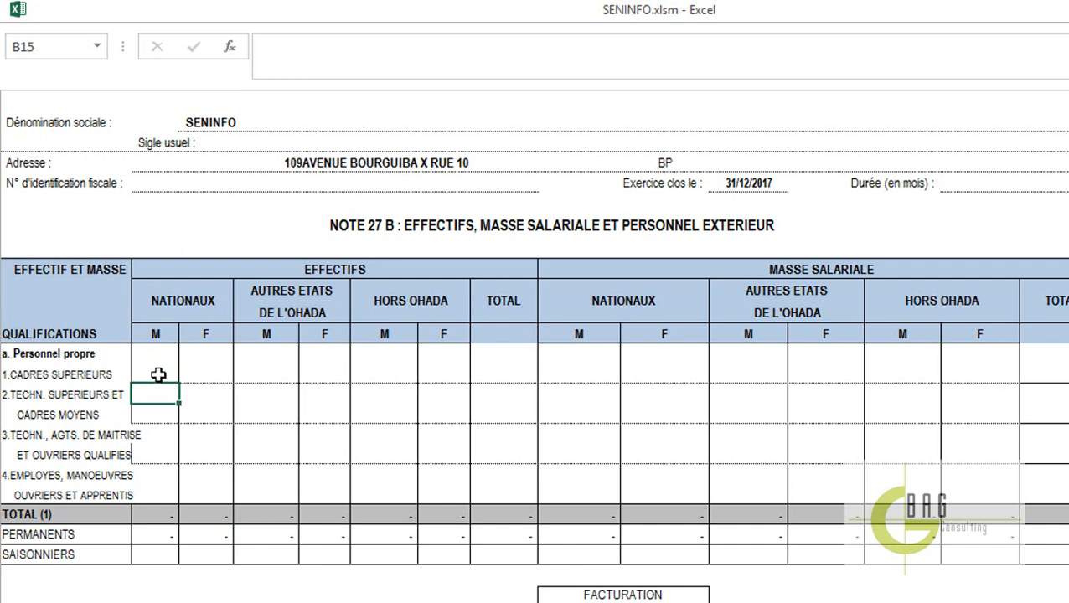
left_click(158, 375)
type("2")
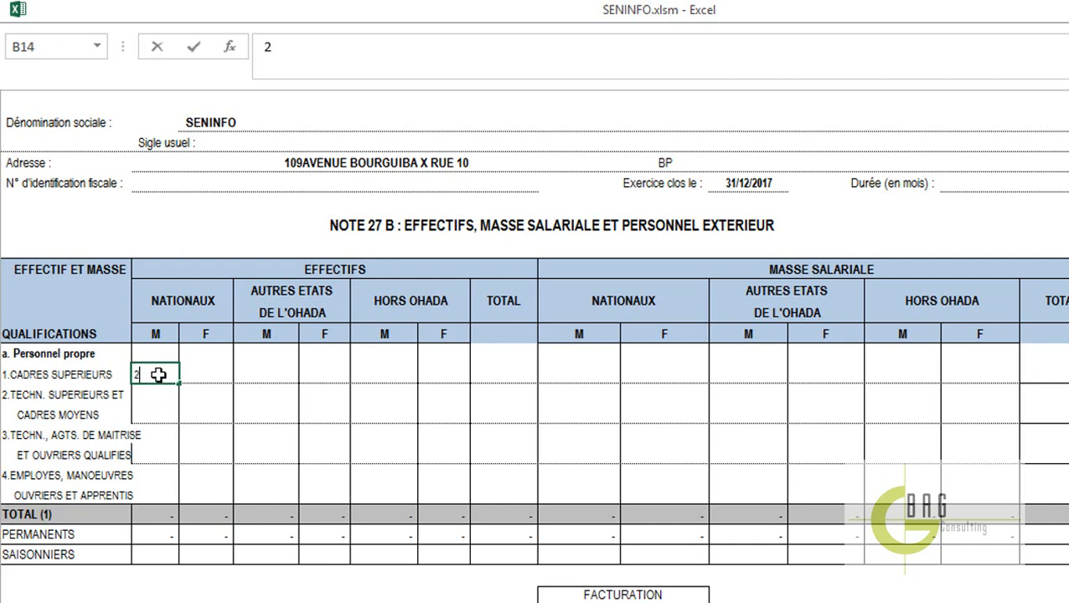
- Enter 19278219 as the payroll (Masse salariale) of male national Cadres supérieurs in Note 27B and return to the home page
left_click(580, 382)
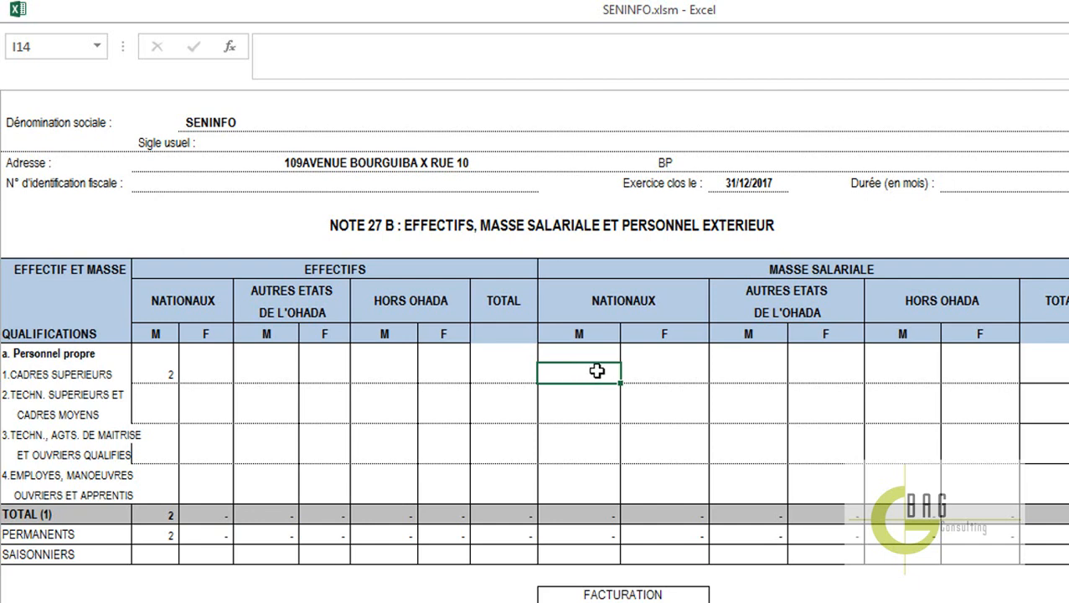
left_click(596, 391)
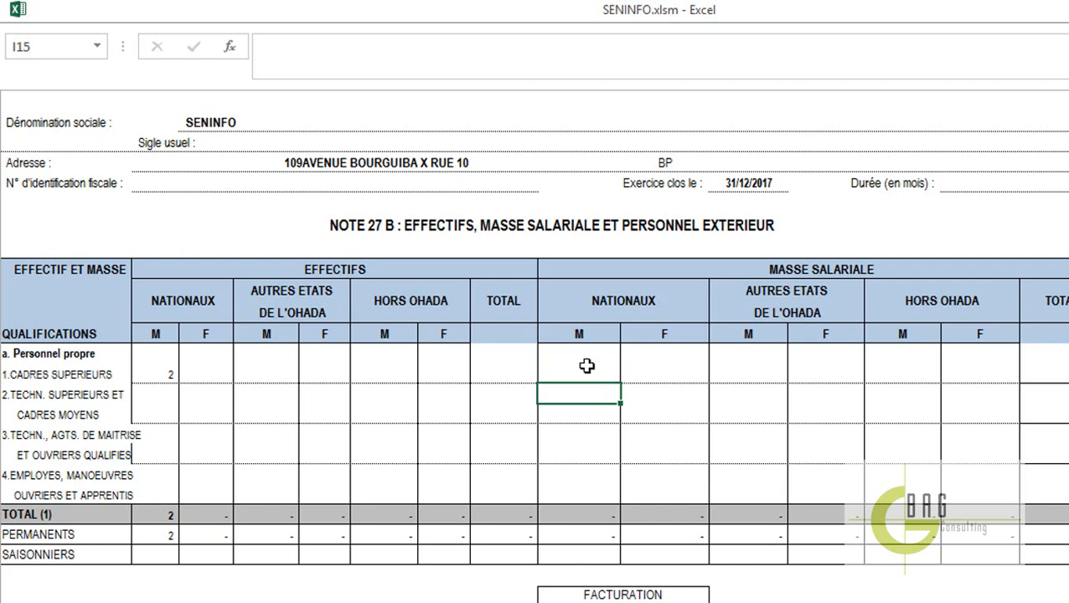
left_click(587, 366)
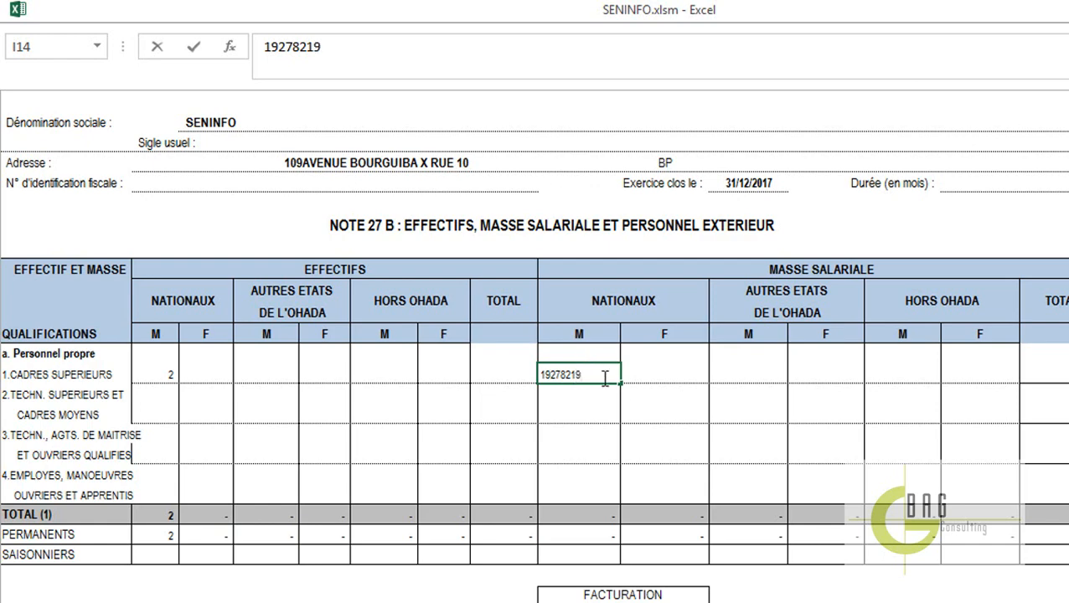
left_click(620, 397)
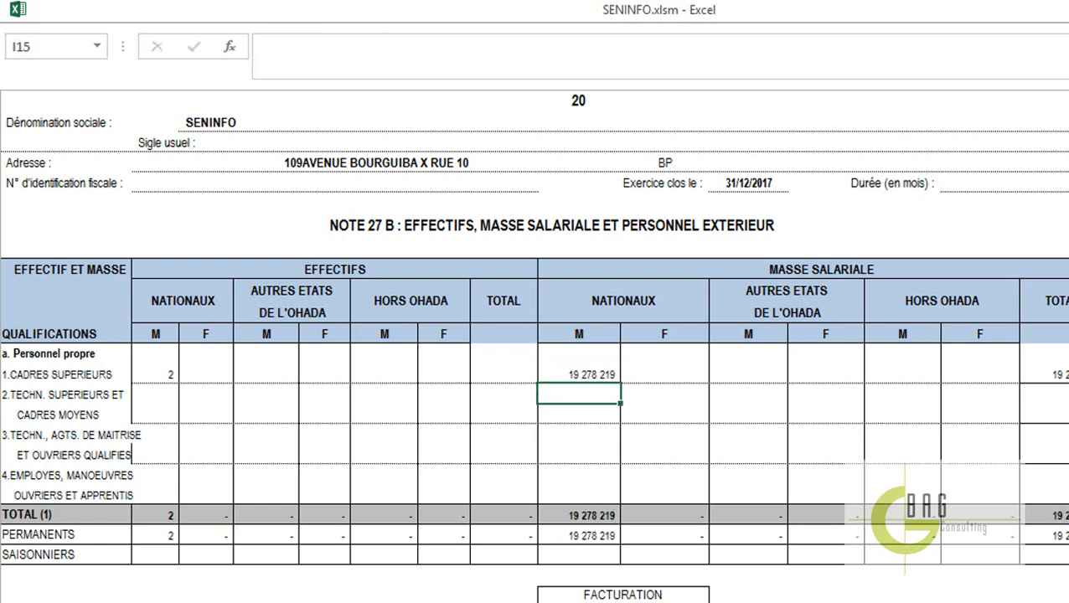
left_click(902, 107)
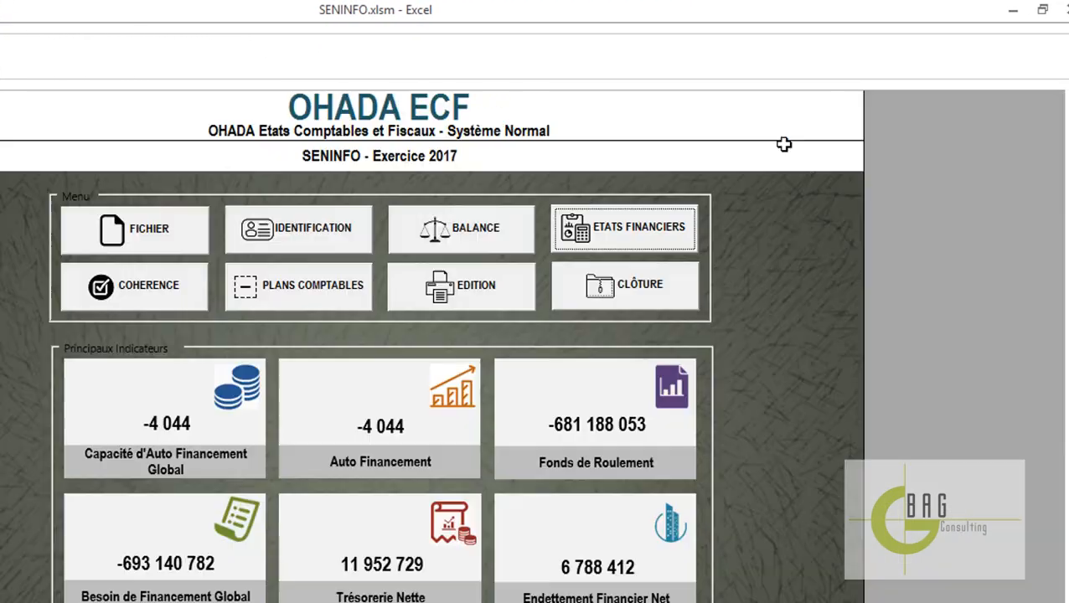
- Reopen the coherence control and examine the Note 27B check and the observations on the trial balance totals
left_click(144, 298)
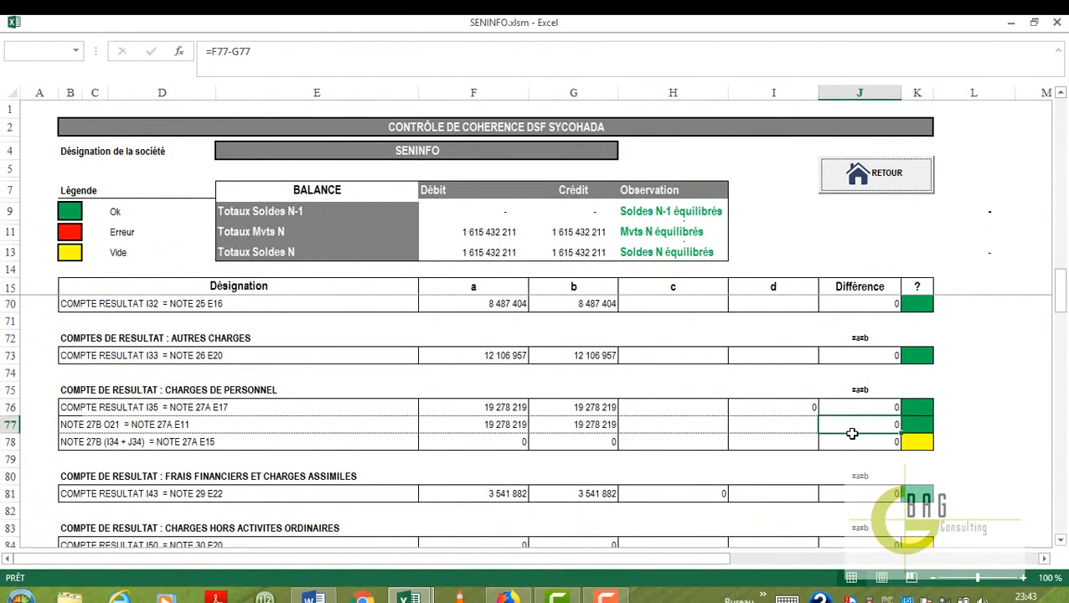
left_click(852, 429)
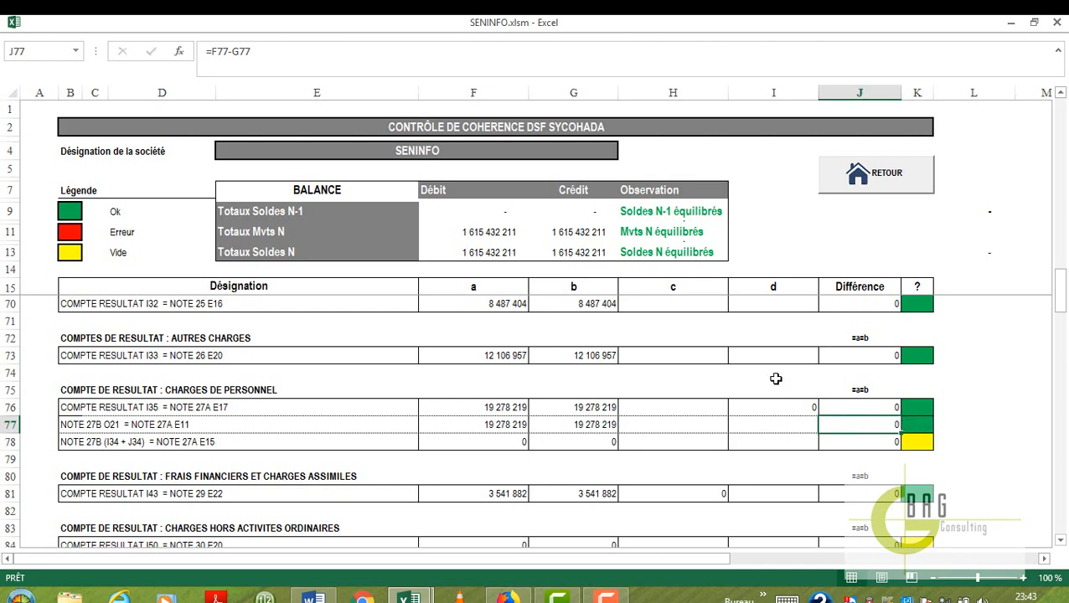
left_click_drag(1063, 293, 1063, 252)
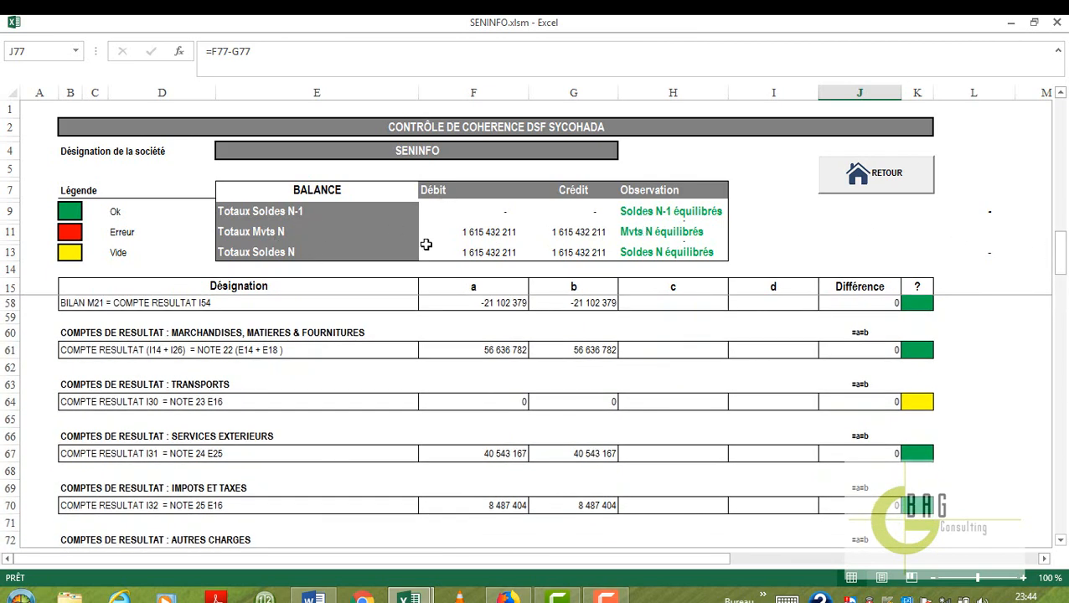
left_click(681, 218)
left_click(685, 231)
left_click(689, 251)
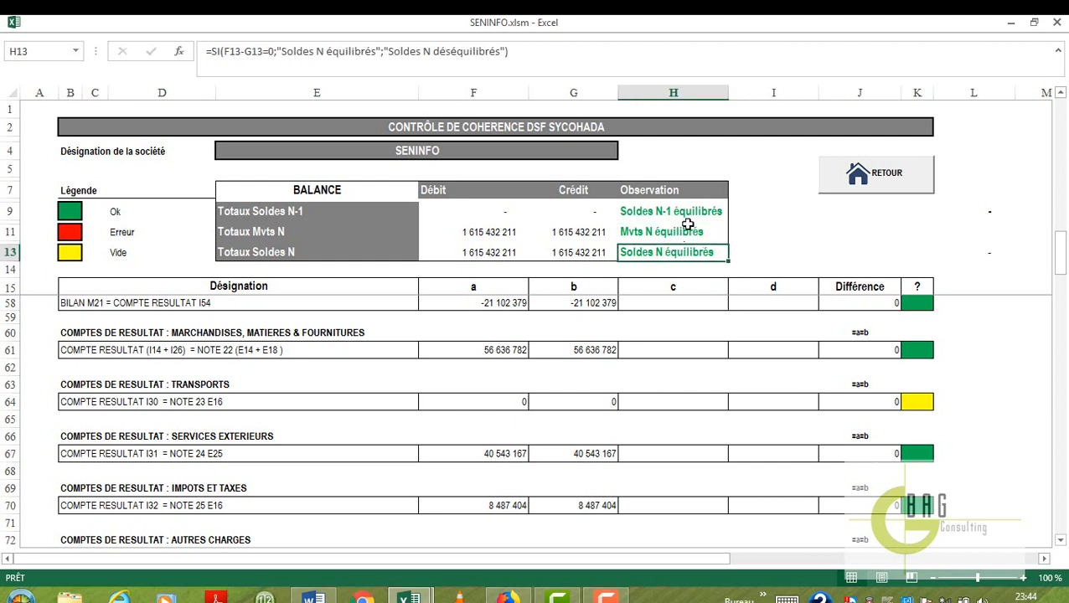
- Return to the home page and generate the PDF edition of the current year (Exercice N) with Etats Financiers set to Tous
left_click(860, 177)
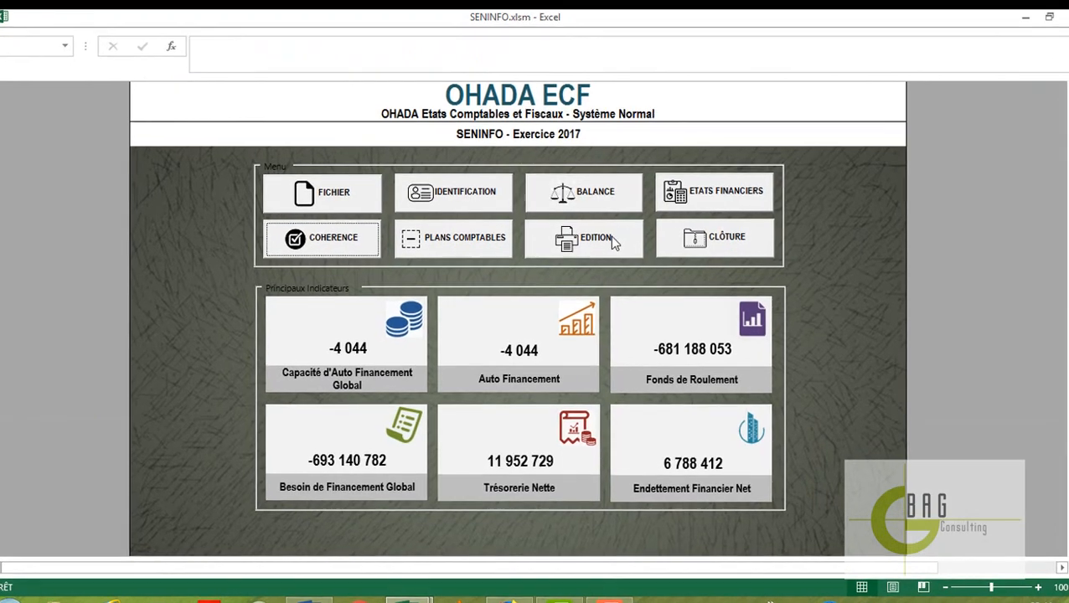
left_click(611, 237)
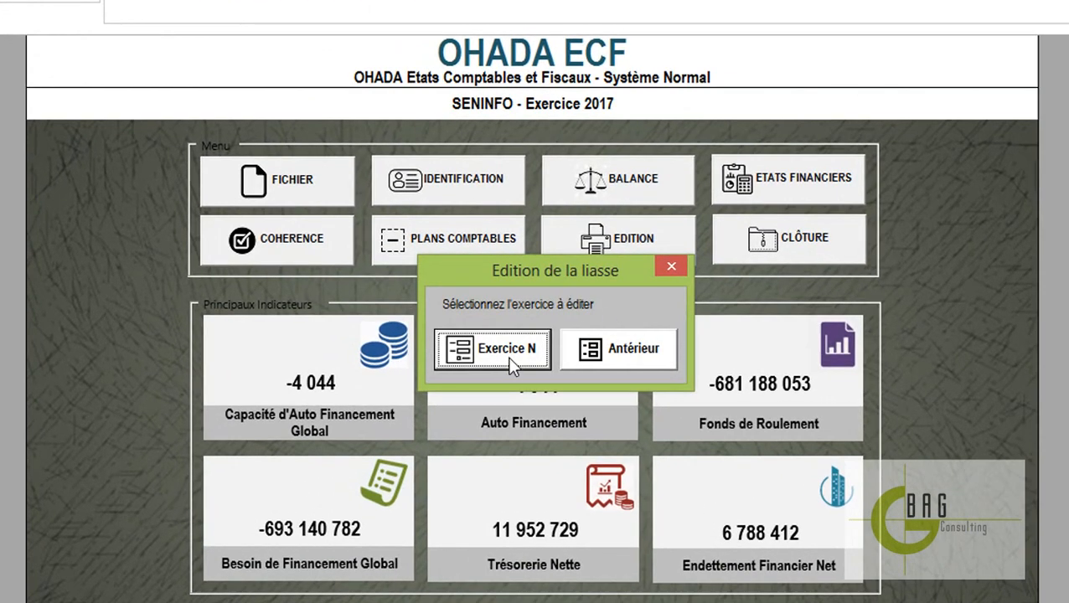
left_click(508, 355)
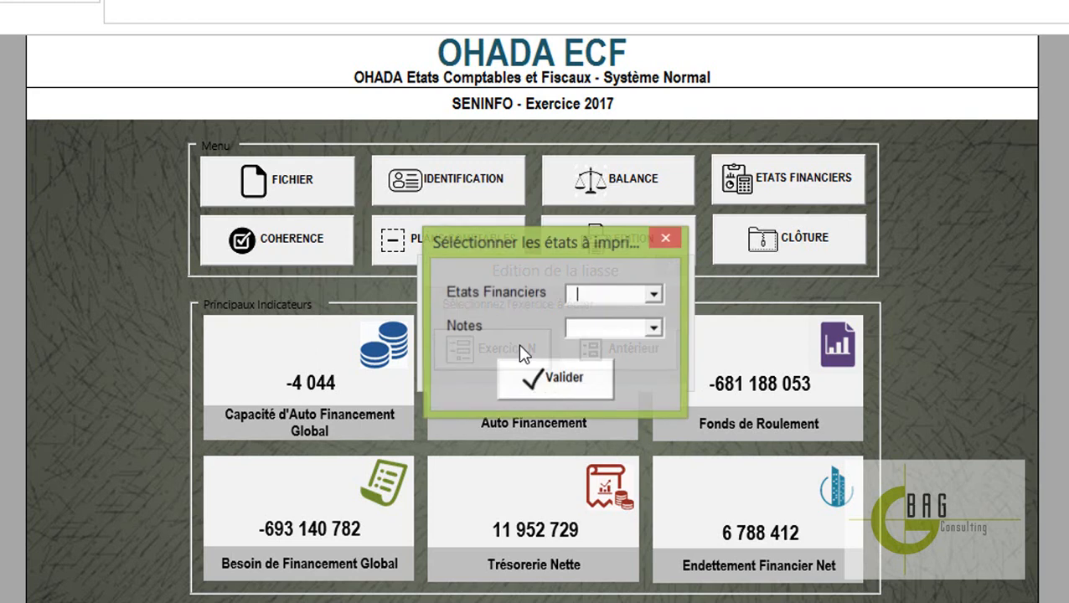
left_click(652, 295)
left_click(621, 316)
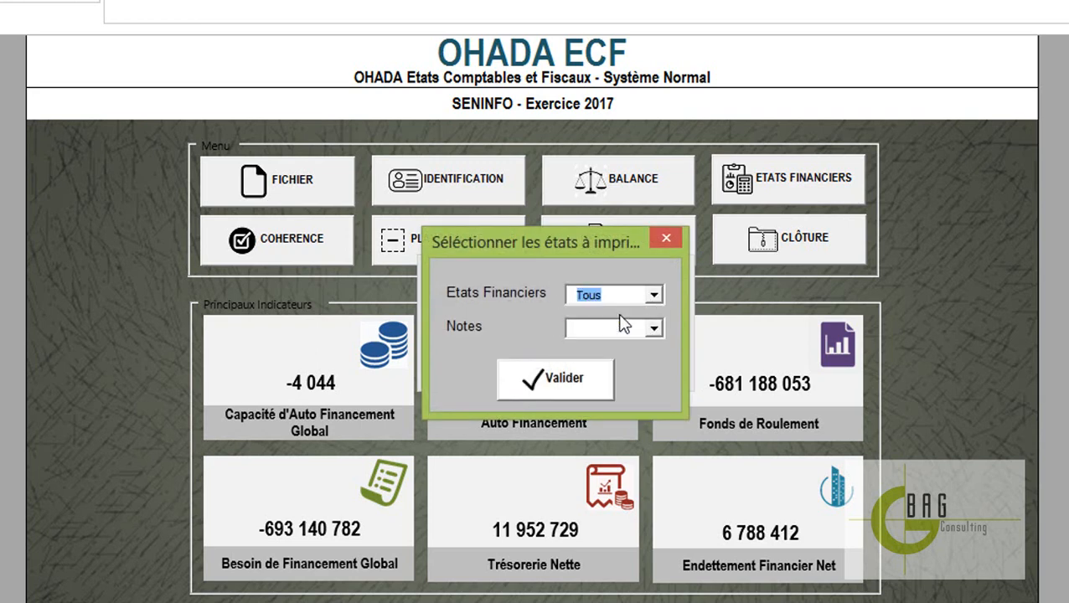
left_click(560, 381)
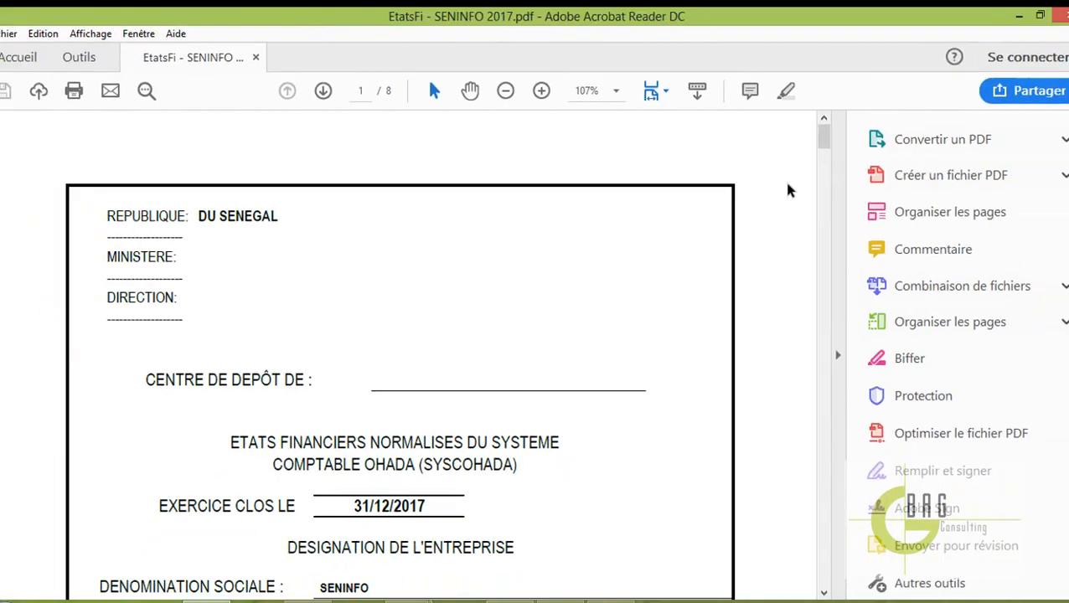
- Look through the generated financial statements PDF as far as the balance sheet, and close it along with the print selection dialog
left_click_drag(809, 144, 803, 422)
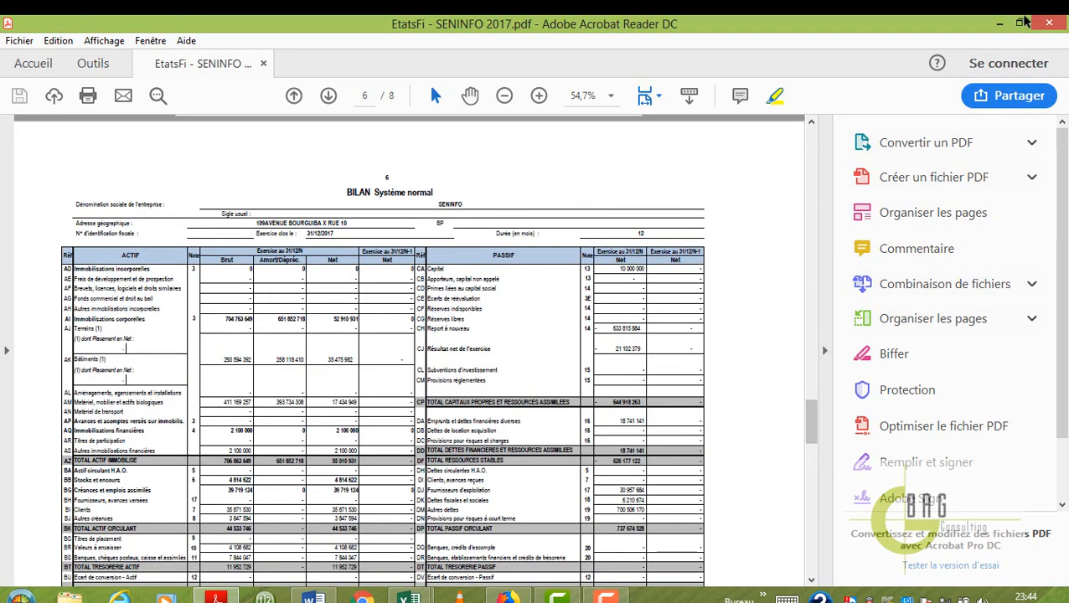
left_click(1049, 23)
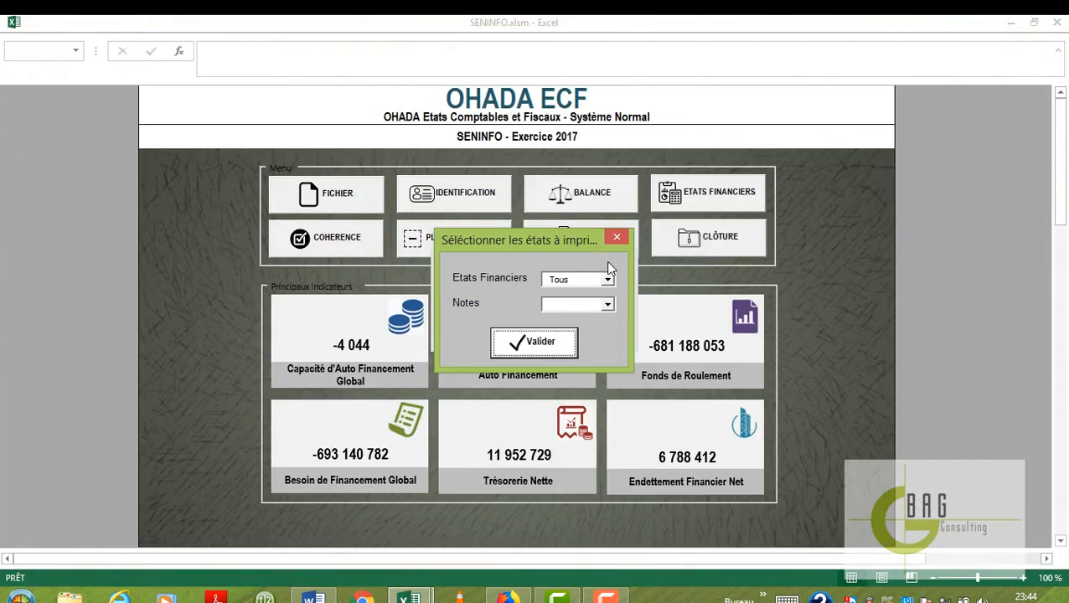
left_click(617, 240)
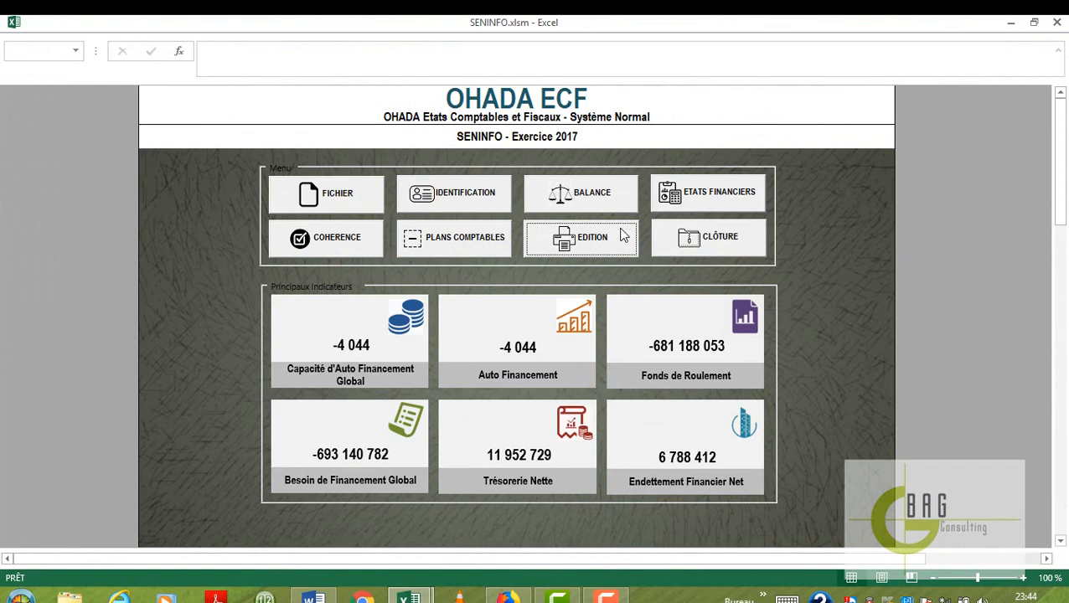
- Generate the PDF edition of the annex notes for the current year with Notes set to Tous
left_click(522, 322)
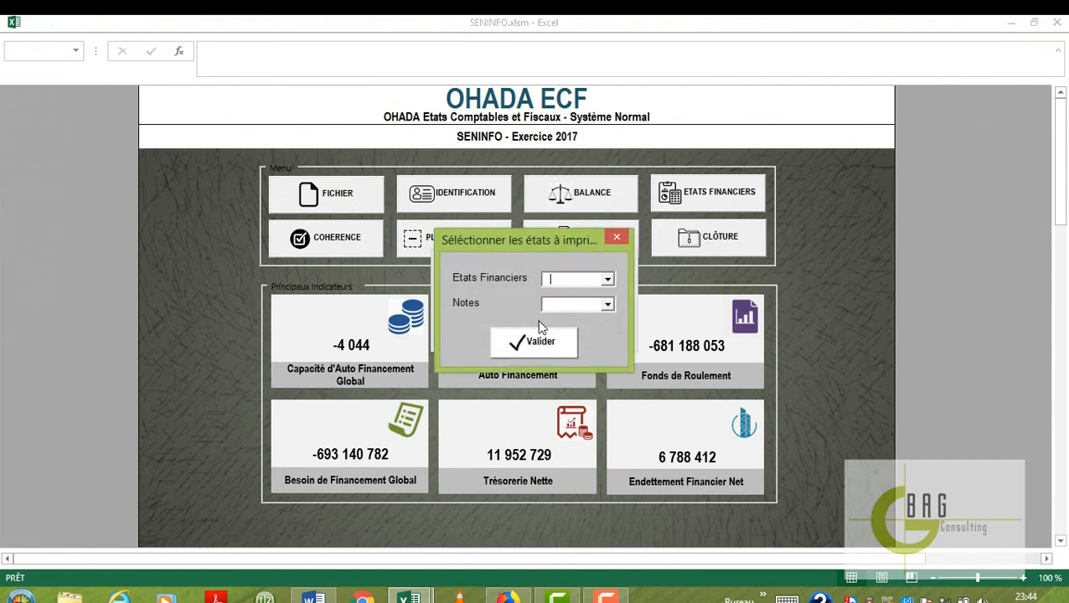
left_click(611, 303)
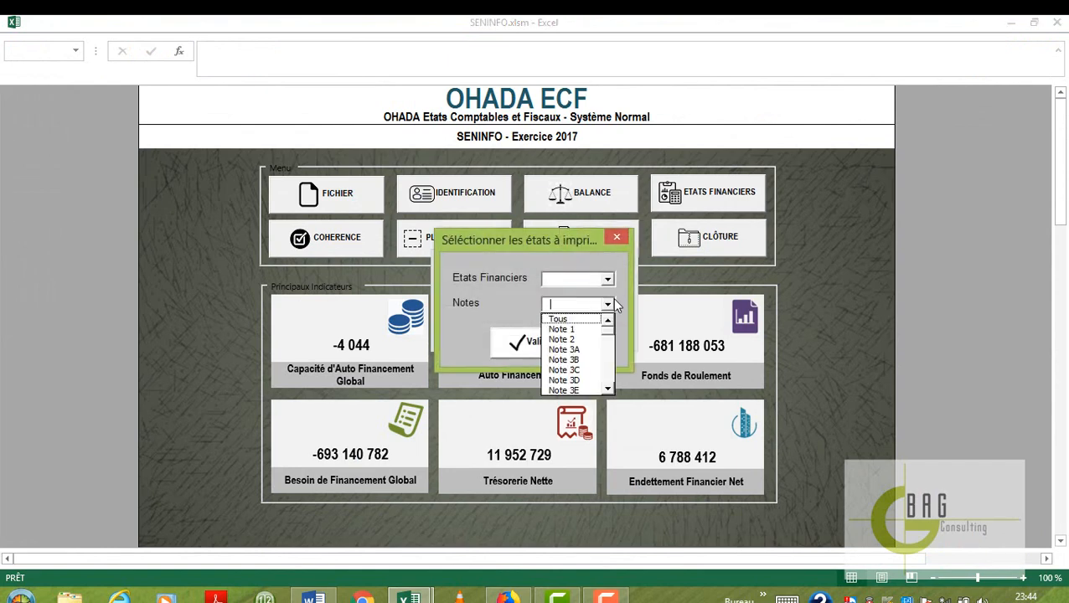
left_click(560, 317)
left_click(549, 345)
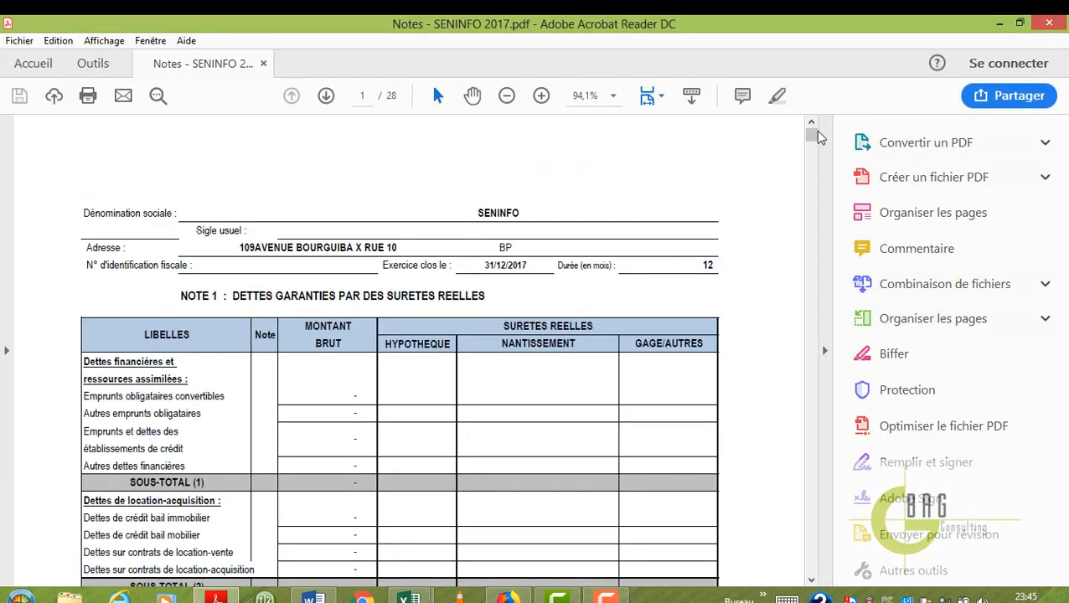
- Look through the annex notes PDF, including Notes 4 and 10, and close it along with the print selection dialog
left_click_drag(815, 134, 809, 210)
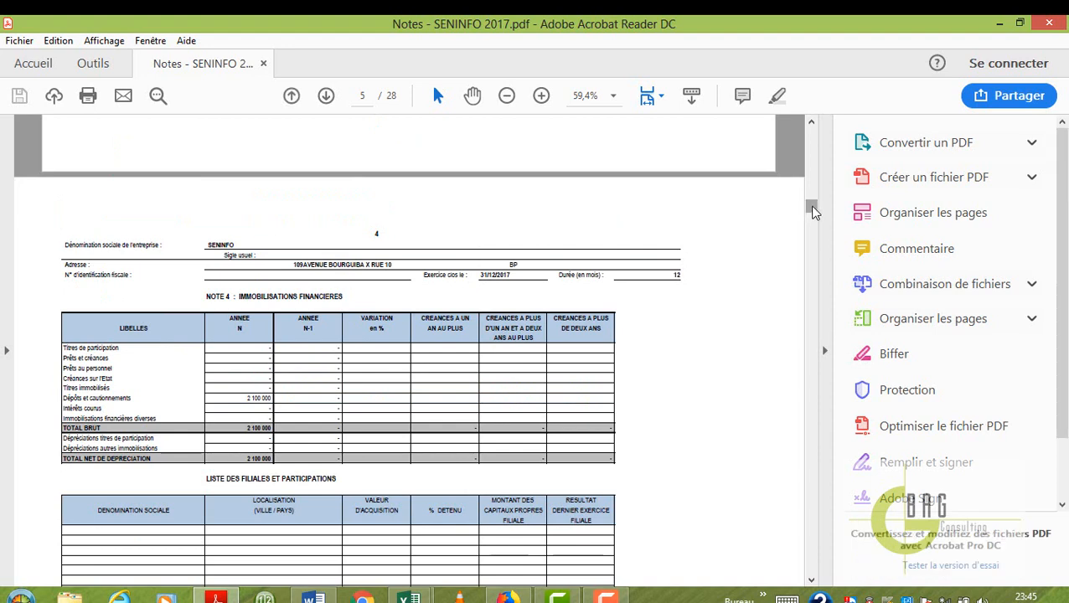
left_click_drag(814, 211, 817, 264)
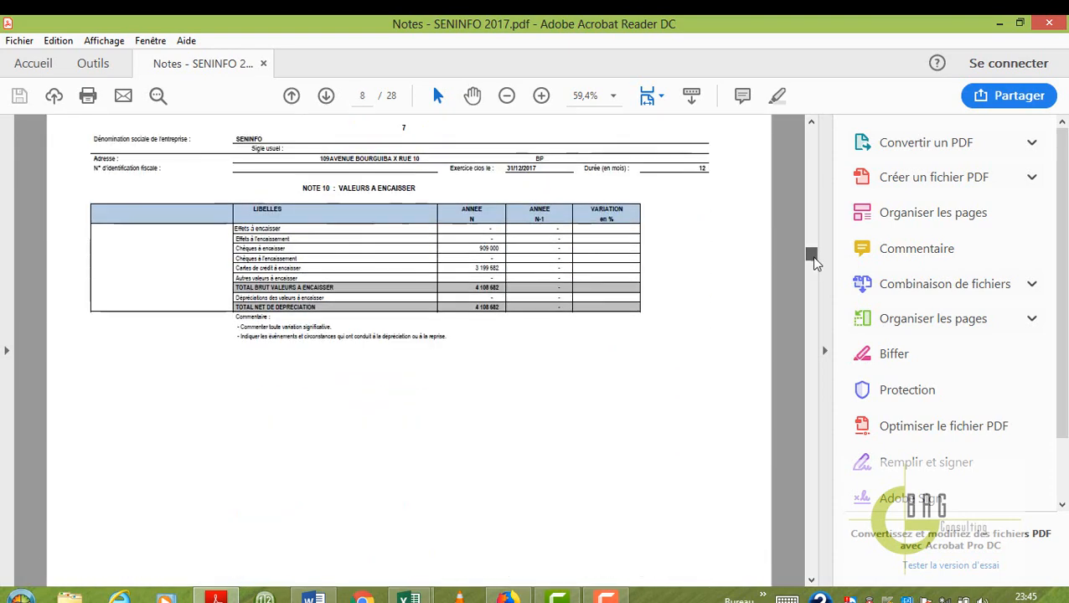
left_click(1050, 26)
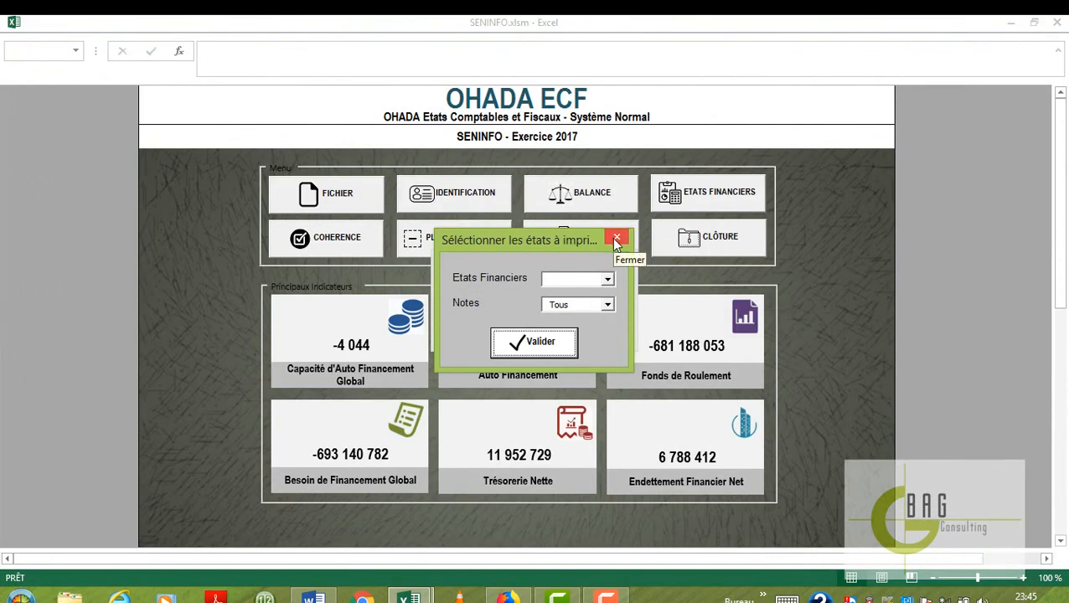
left_click(616, 240)
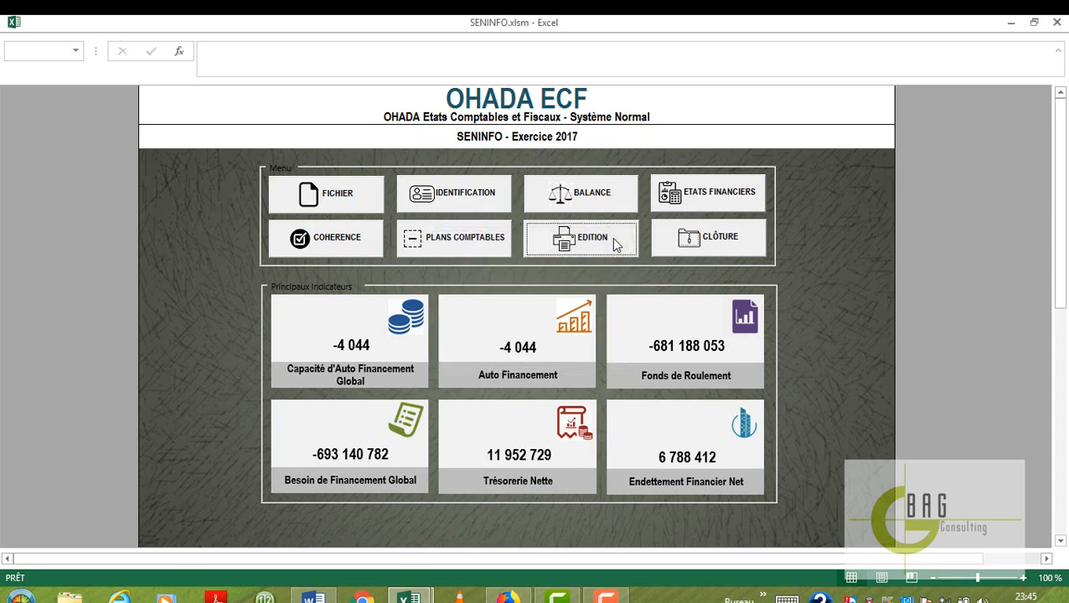
- Close the 2017 fiscal year and confirm the closing
left_click(715, 240)
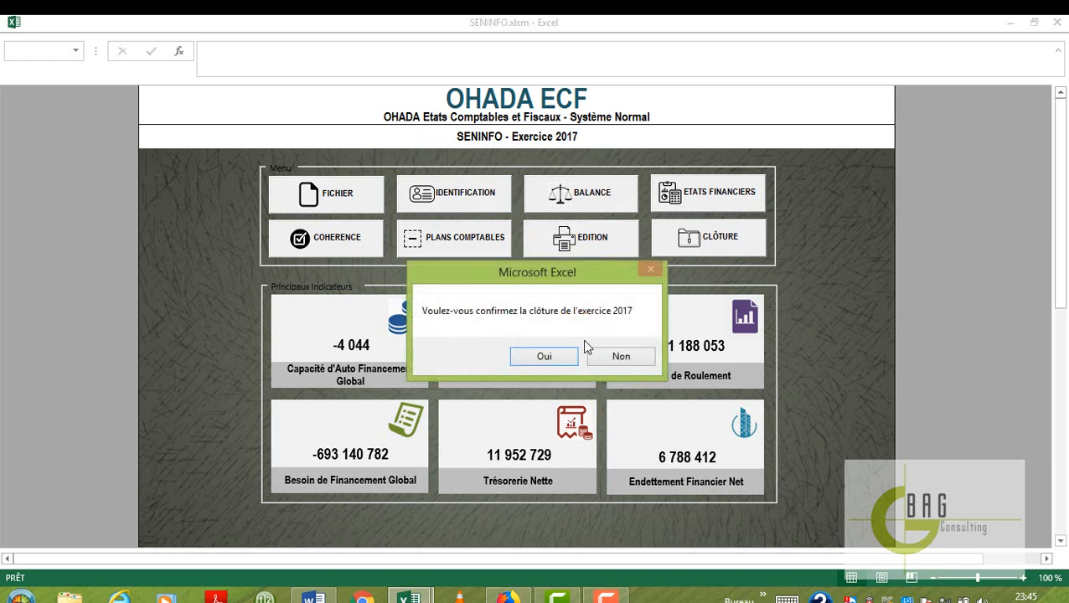
left_click(554, 362)
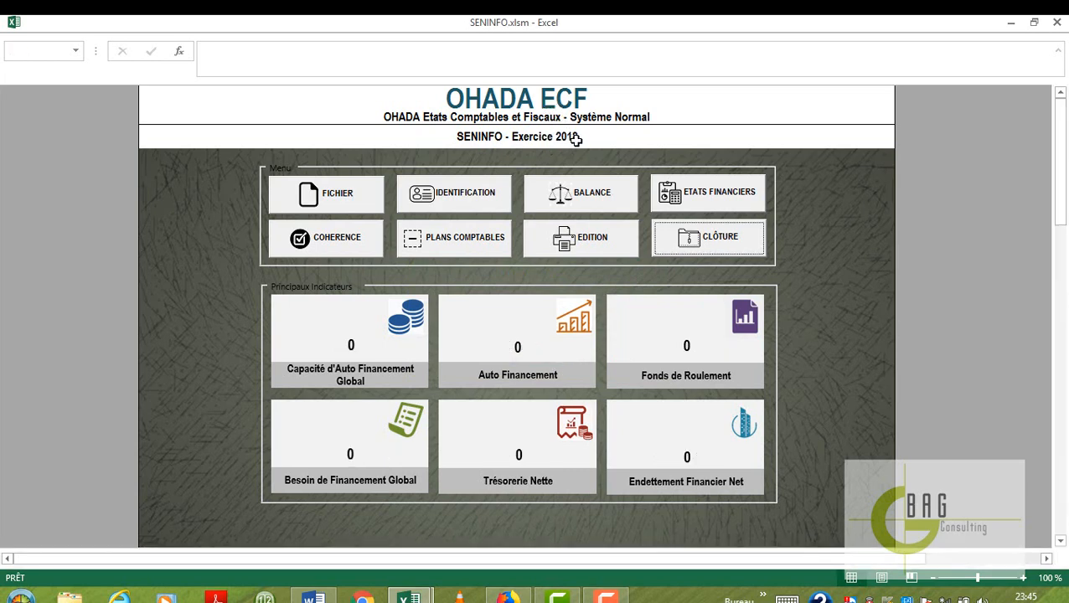
- Import the trial balance file SENINFO 2018.xlsx from the Bureau folder and return to the home page
left_click(599, 200)
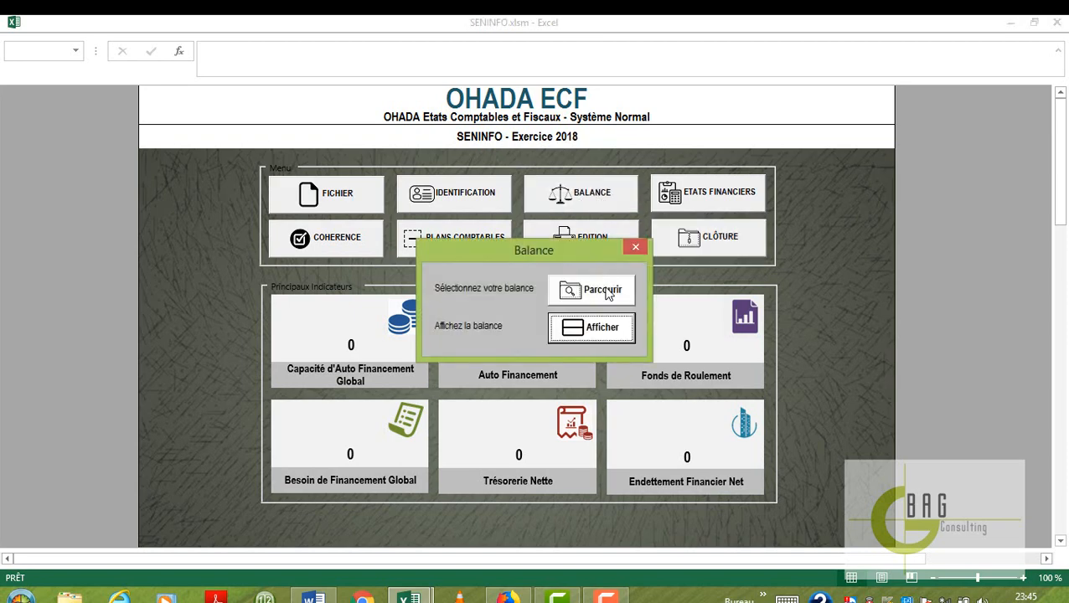
left_click(605, 290)
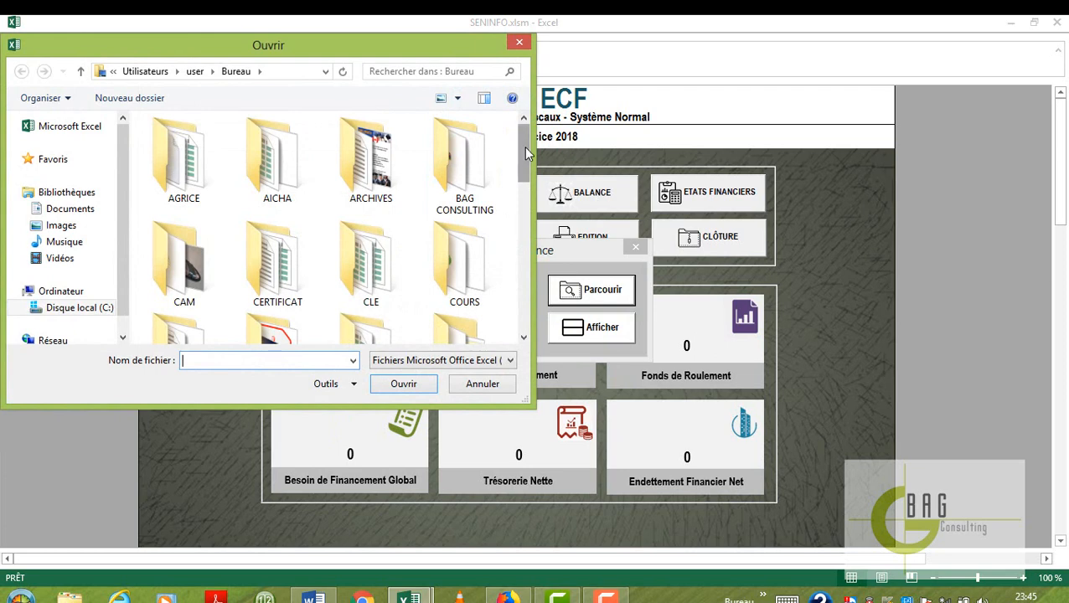
left_click_drag(527, 151, 532, 294)
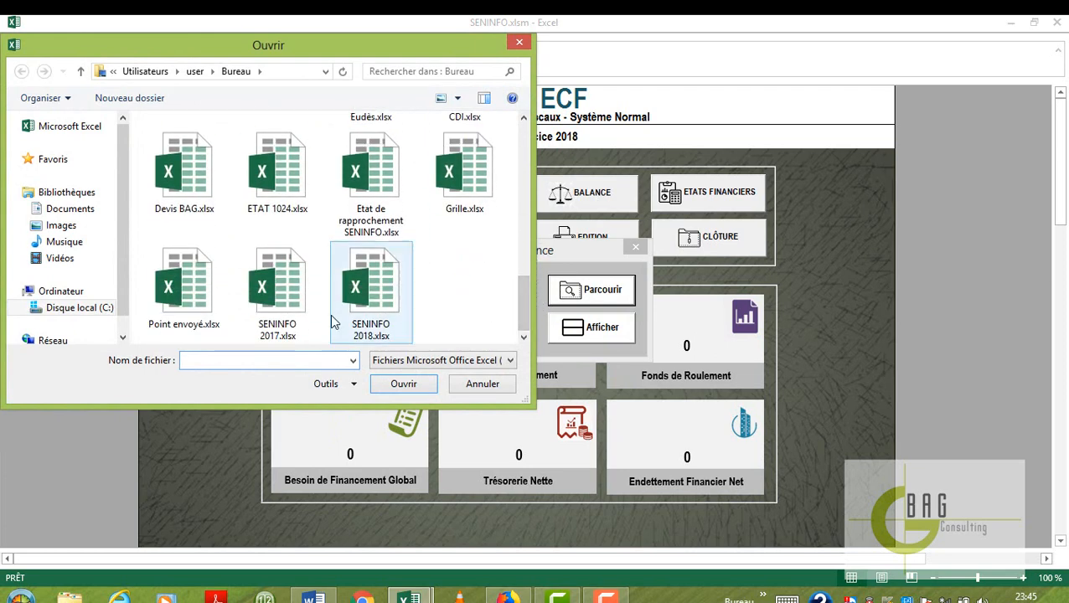
double_click(356, 314)
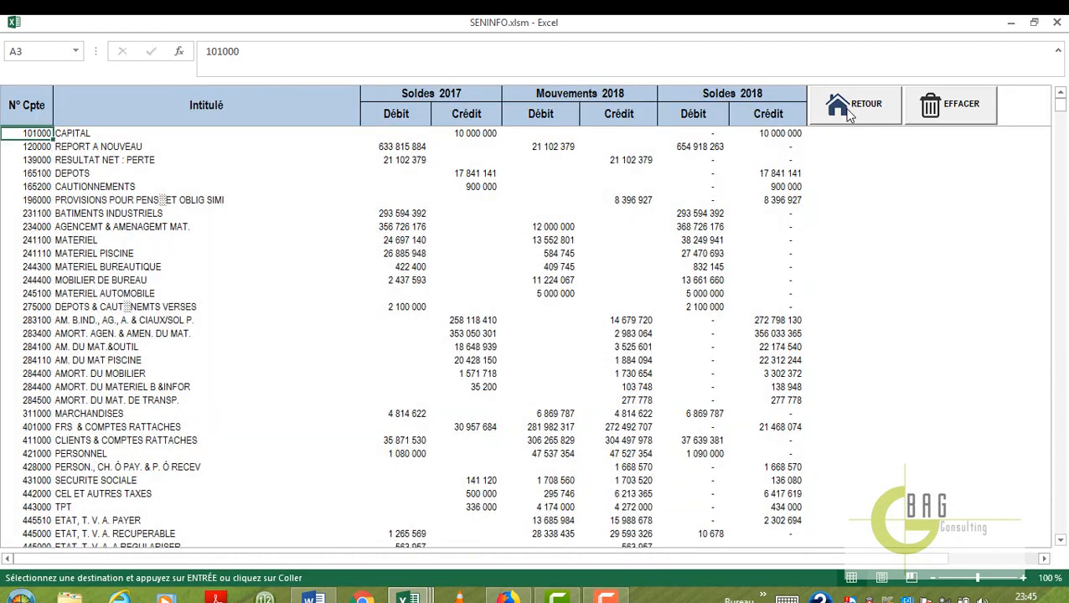
left_click(849, 113)
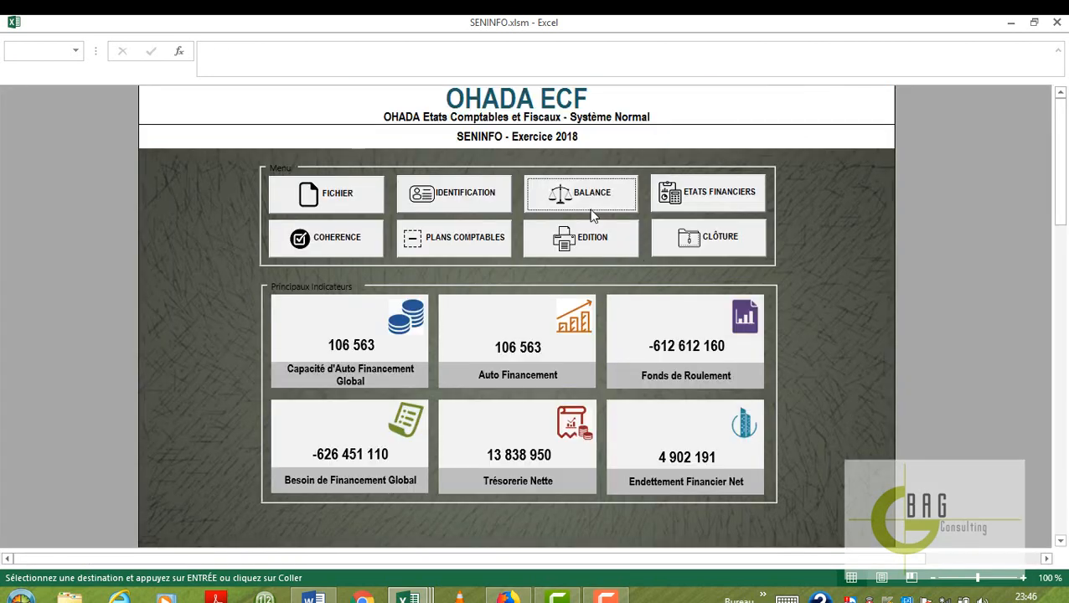
- Review the 2018 income statement (Compte de résultat) and the balance sheet (Bilan) down to its totals, and return to the home page
left_click(679, 192)
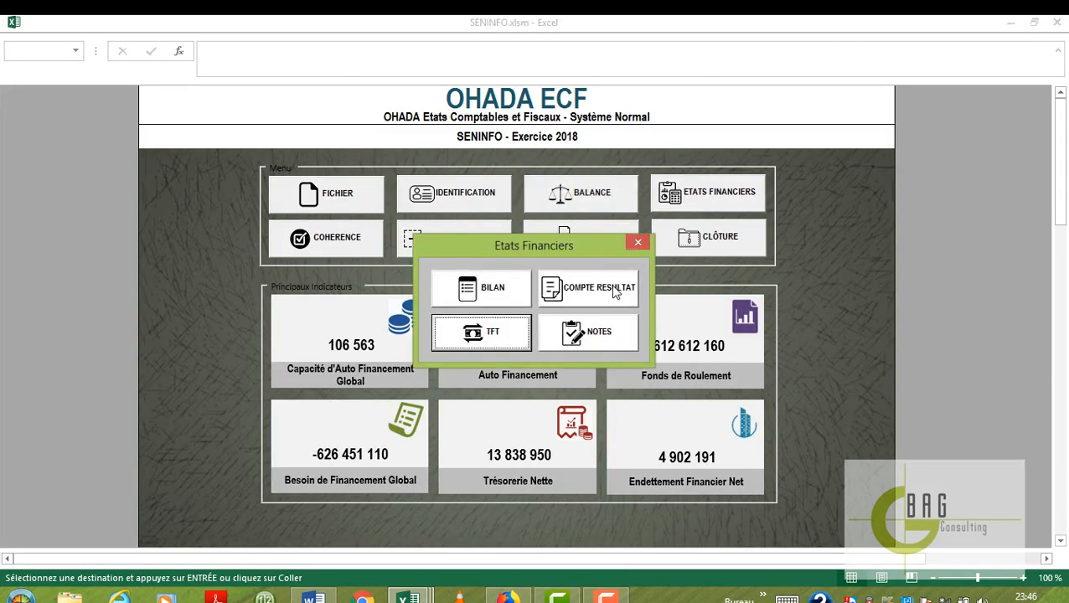
left_click(616, 291)
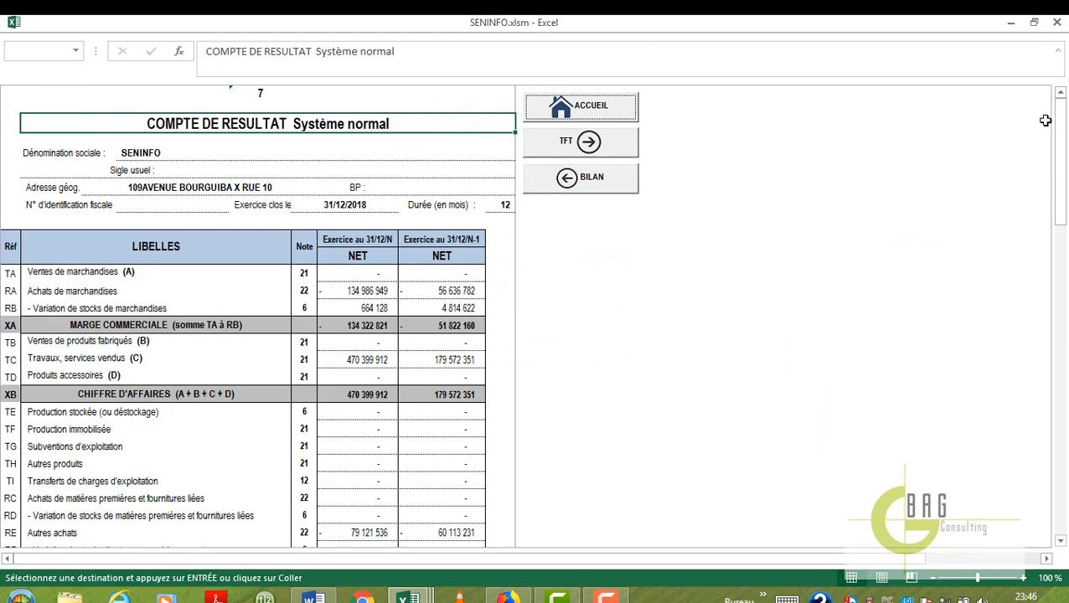
mouse_move(1063, 137)
left_mouse_down()
mouse_move(1066, 277)
mouse_move(1064, 198)
mouse_move(1066, 266)
mouse_move(1038, 152)
mouse_move(1049, 125)
left_mouse_up()
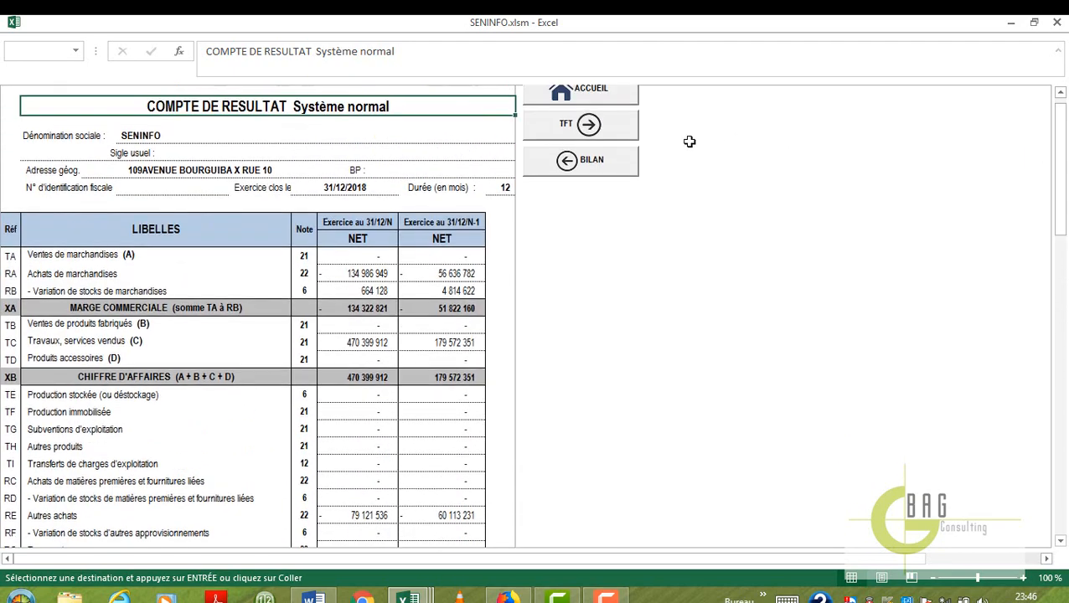
left_click(603, 168)
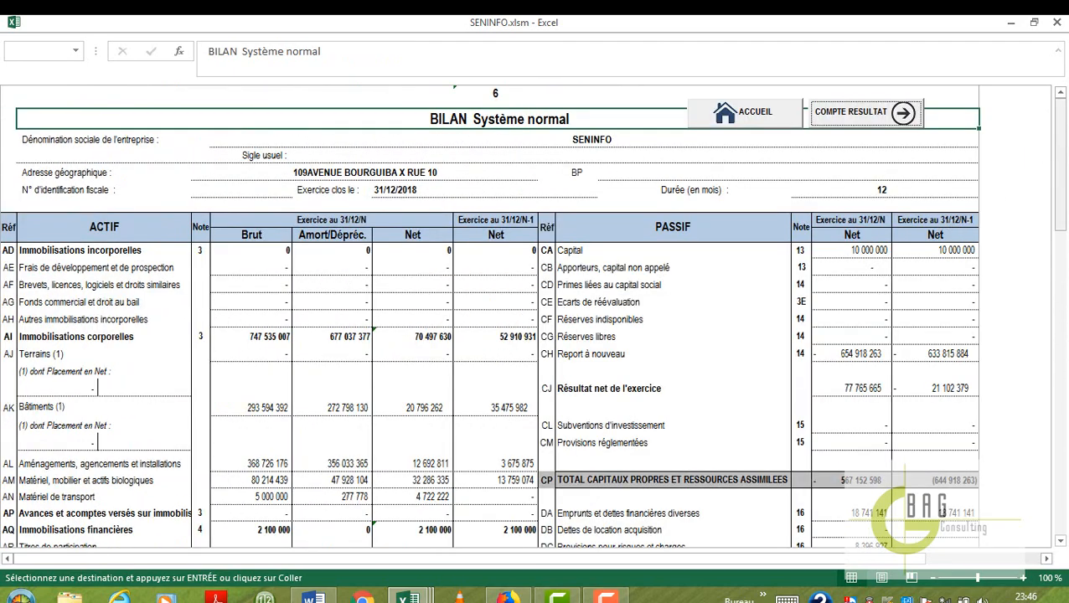
left_click_drag(1063, 166, 1067, 285)
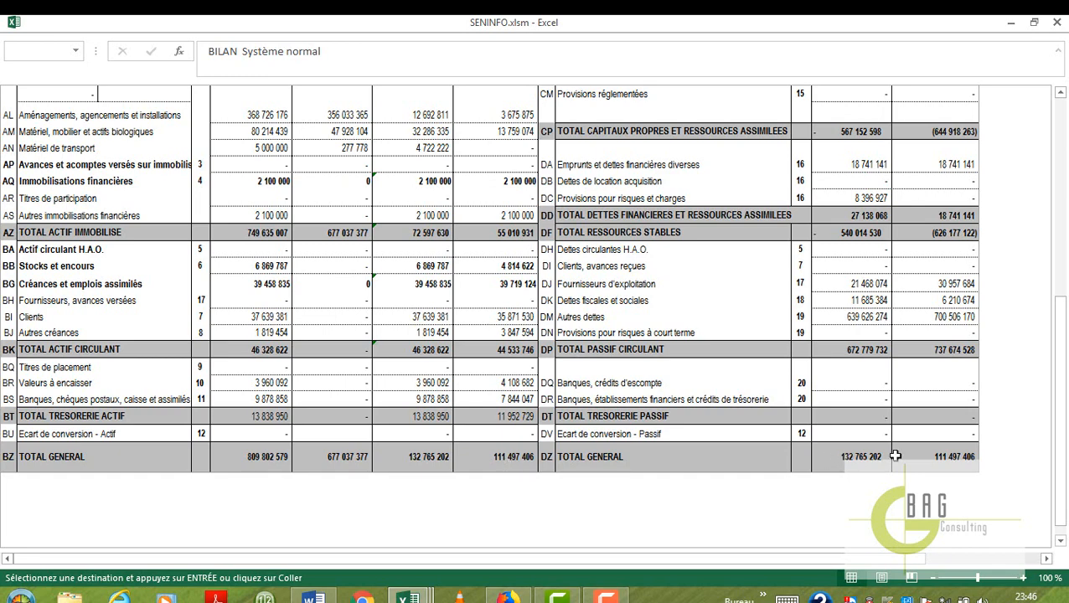
scroll(1065, 362, "up", 7)
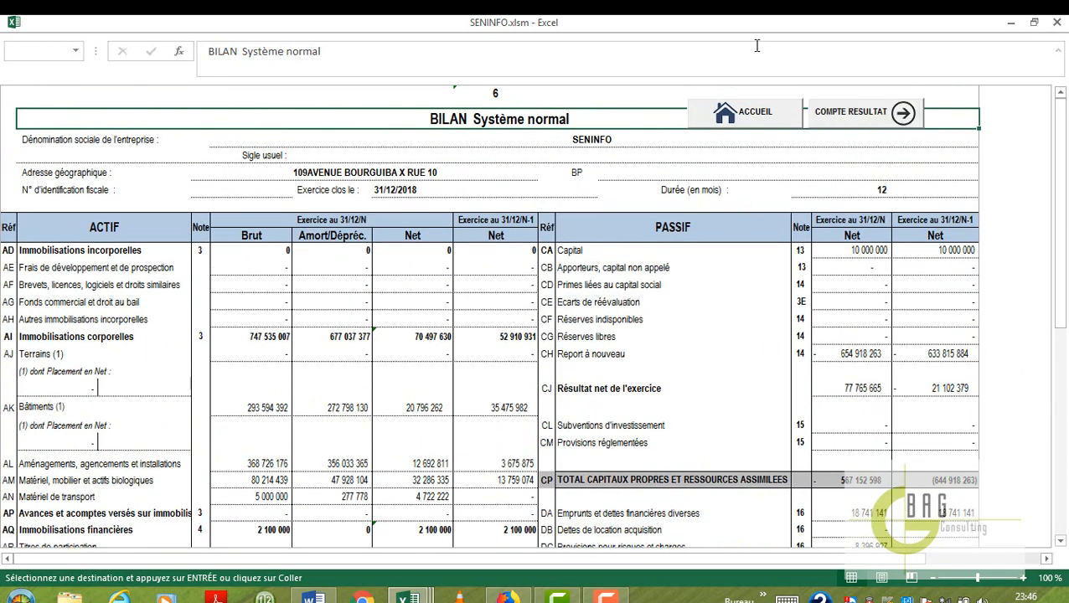
left_click(758, 114)
- Examine the 2018 coherence control, including the Note 27B payroll difference against Note 27A, and return to the home page
left_click(354, 246)
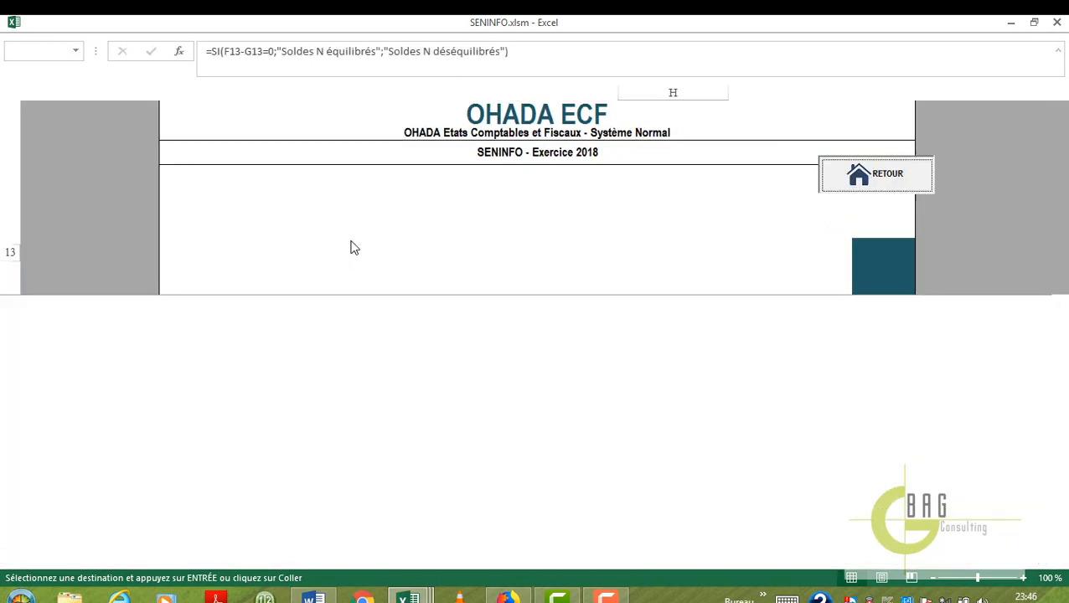
left_click_drag(1063, 252, 1067, 285)
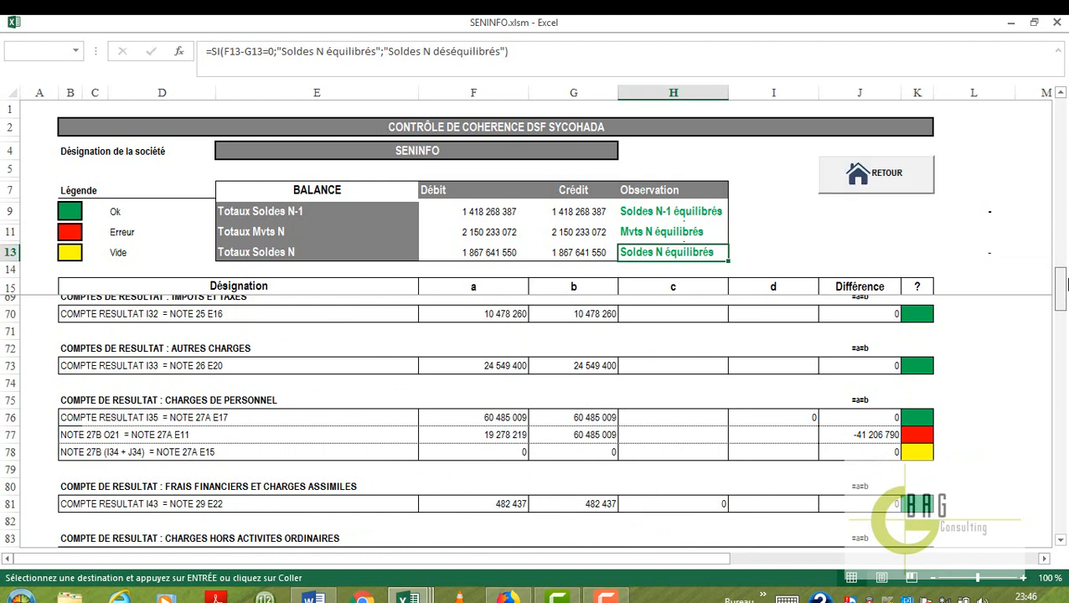
left_click(884, 449)
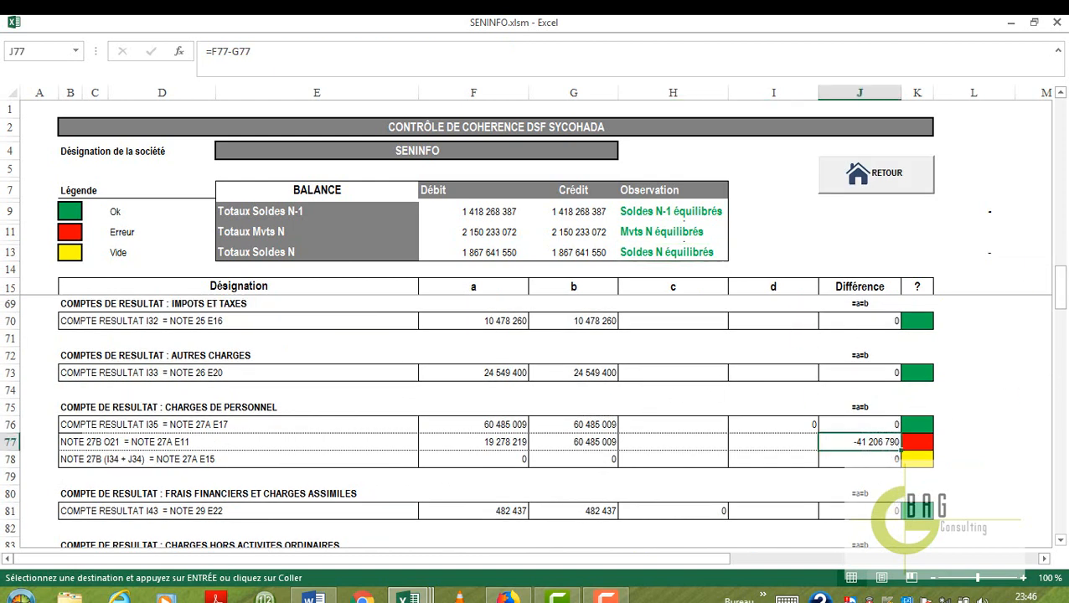
left_click(914, 192)
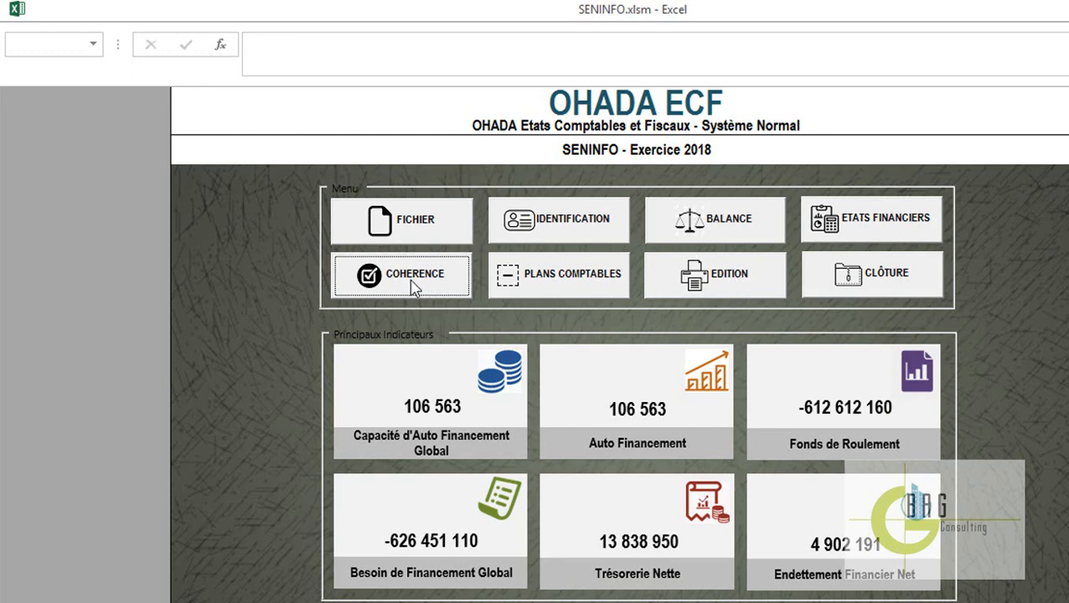
- Save the SENINFO 2018 file from the Fichier functions
left_click(430, 233)
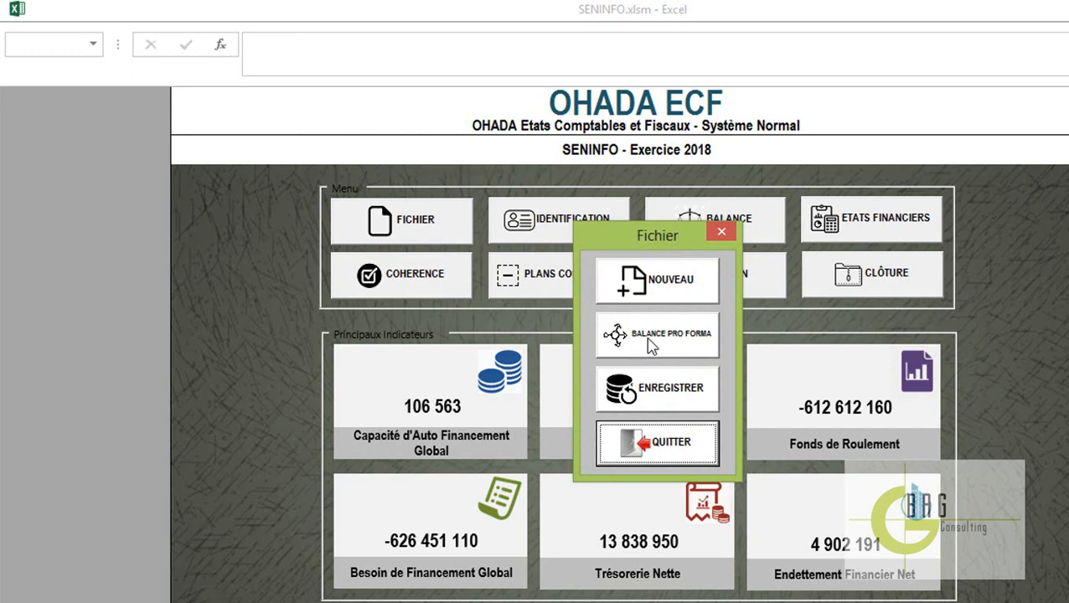
left_click(719, 233)
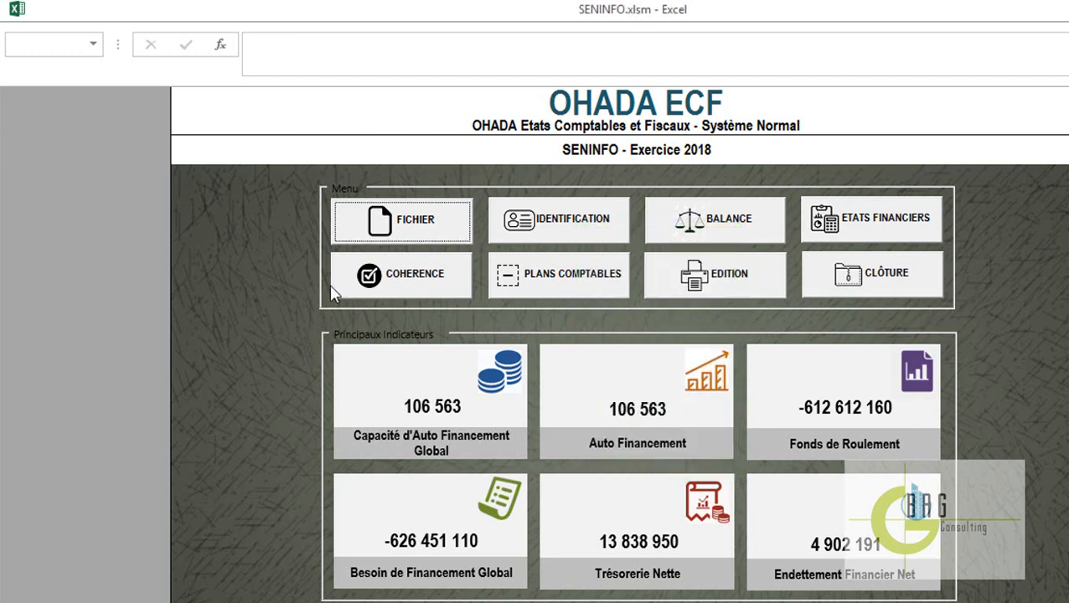
left_click(422, 232)
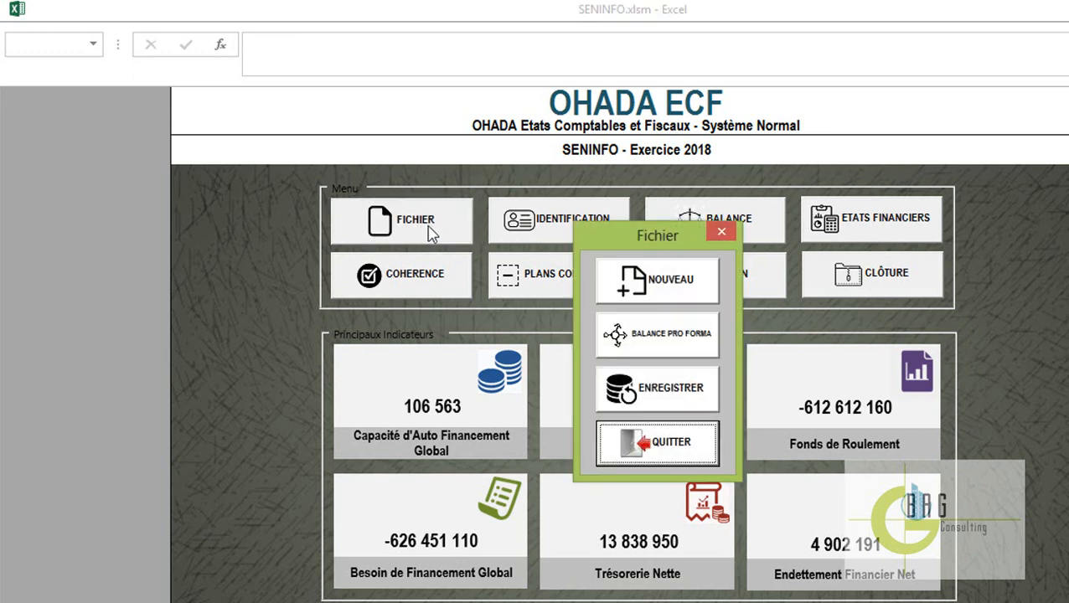
left_click(663, 400)
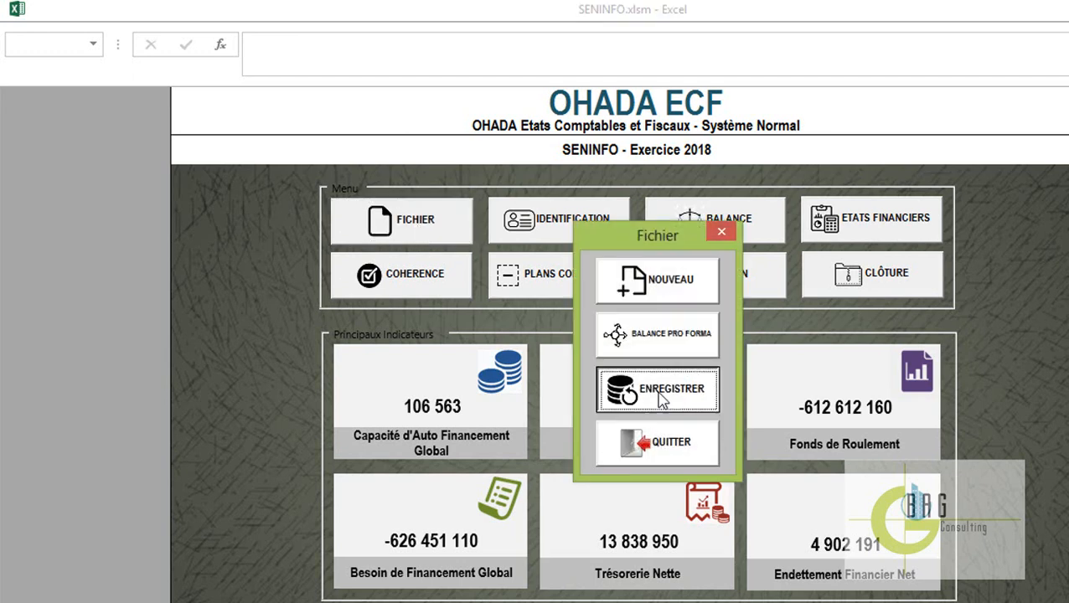
left_click(669, 445)
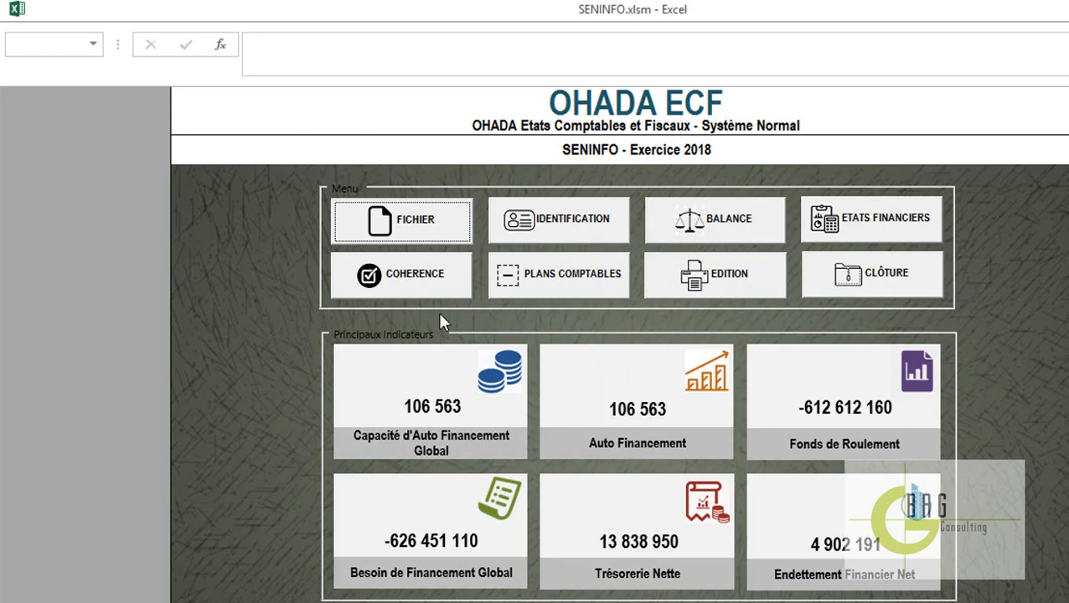
- Quit the OHADA ECF program and confirm the exit
left_click(410, 233)
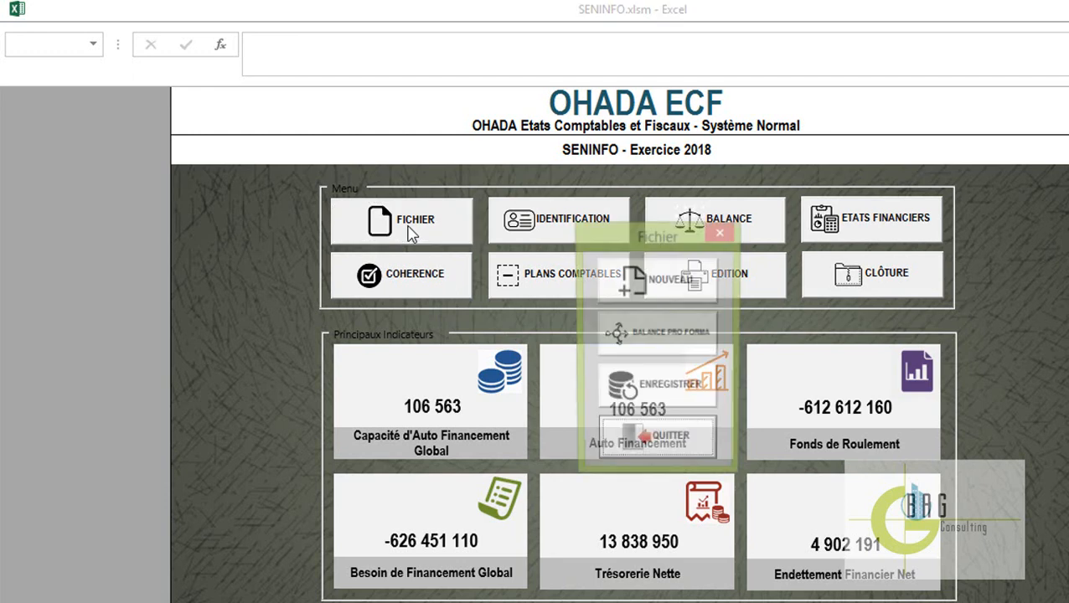
left_click(675, 441)
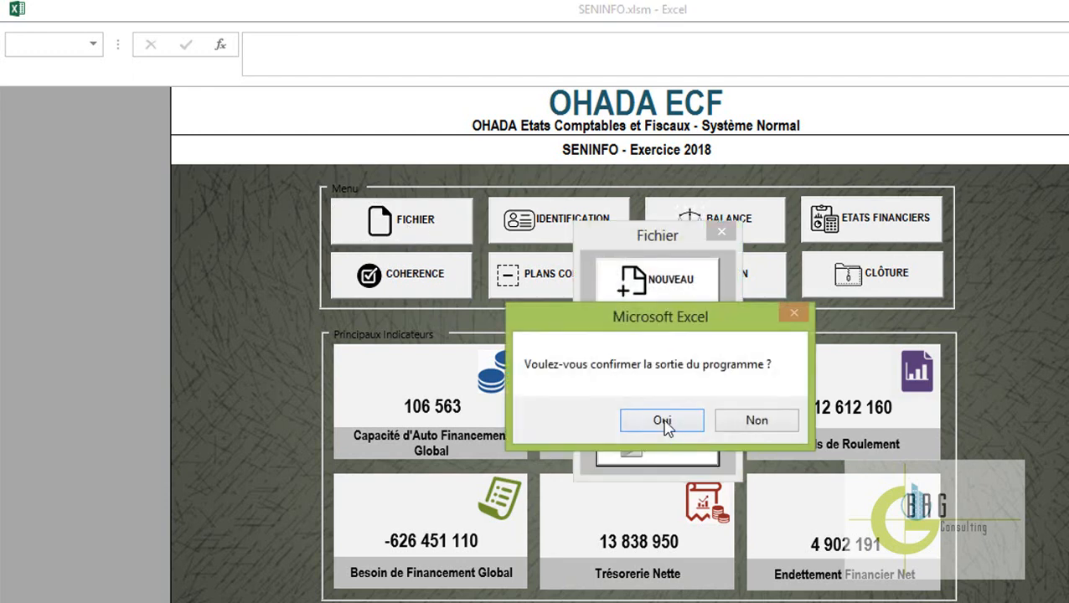
left_click(663, 424)
left_click(714, 421)
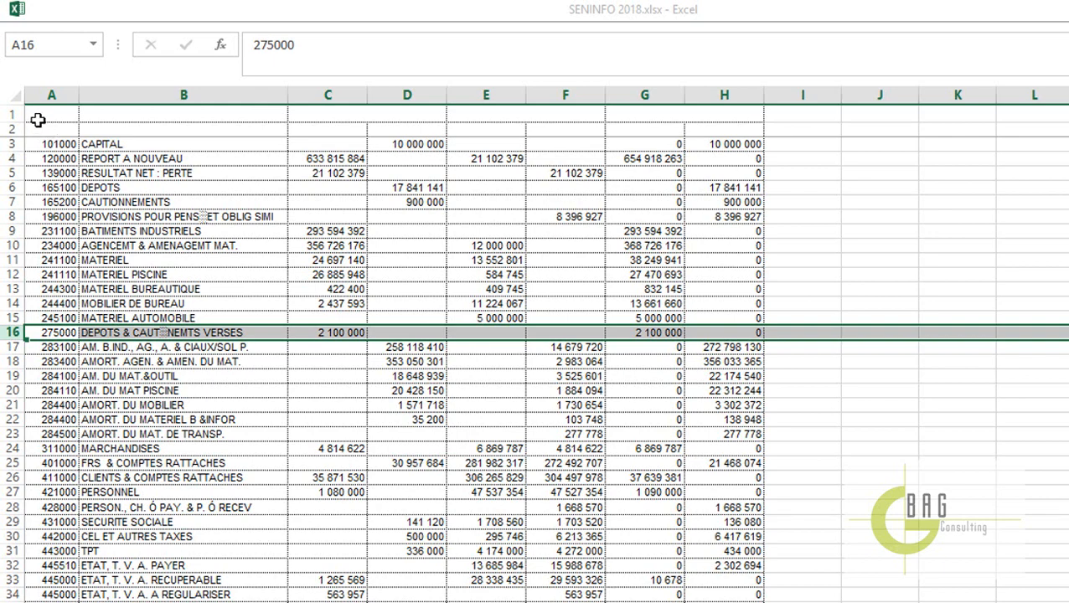
- Look at the header rows and layout of the SENINFO 2018.xlsx and SENINFO 2017.xlsx trial balances, and return to the desktop
left_click(8, 129)
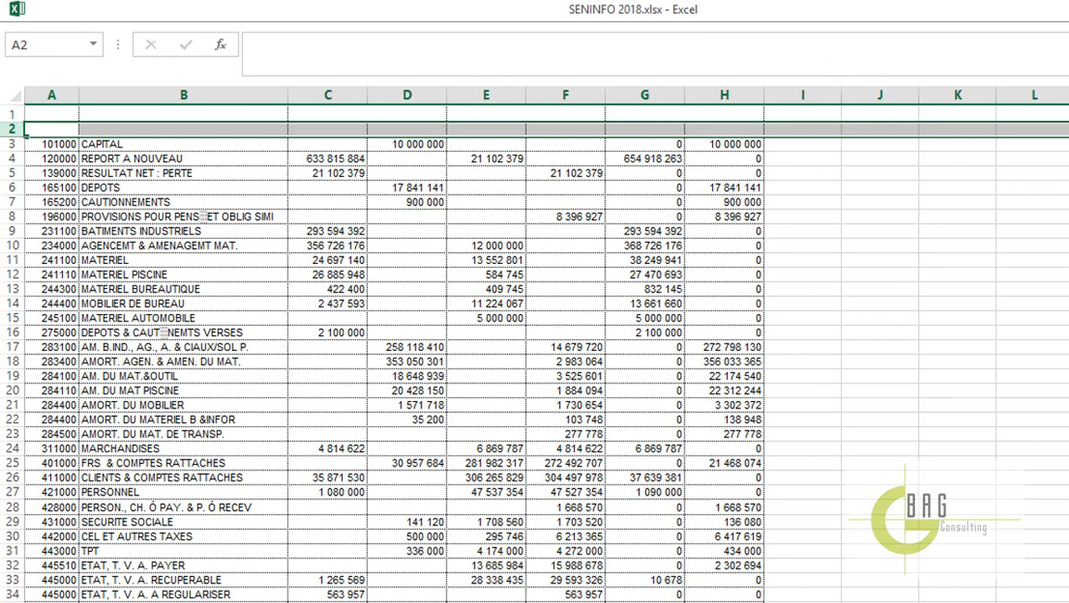
key("alt+Tab")
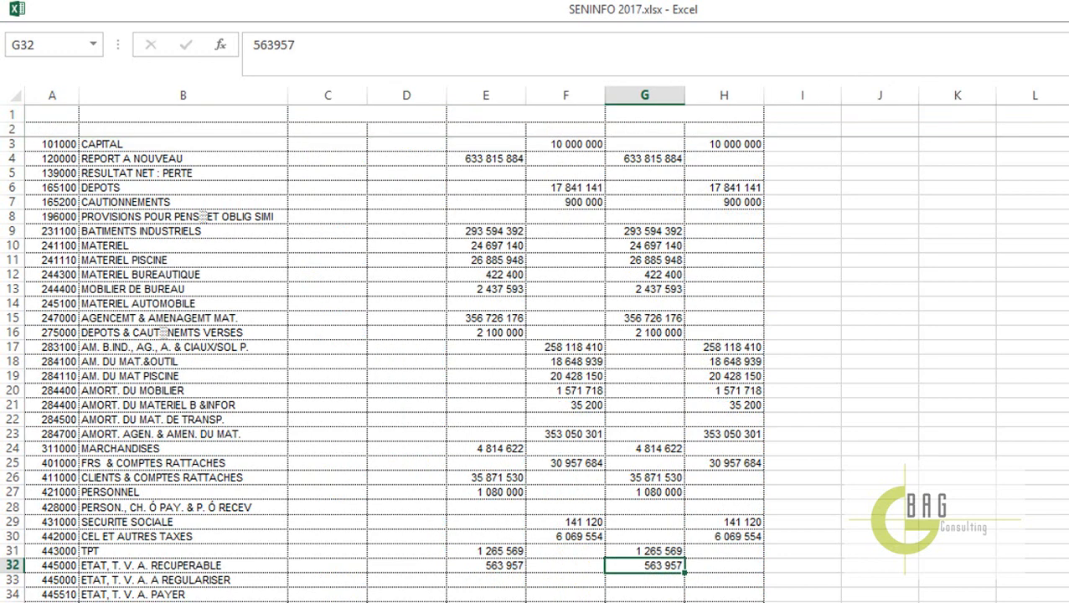
key("super+d")
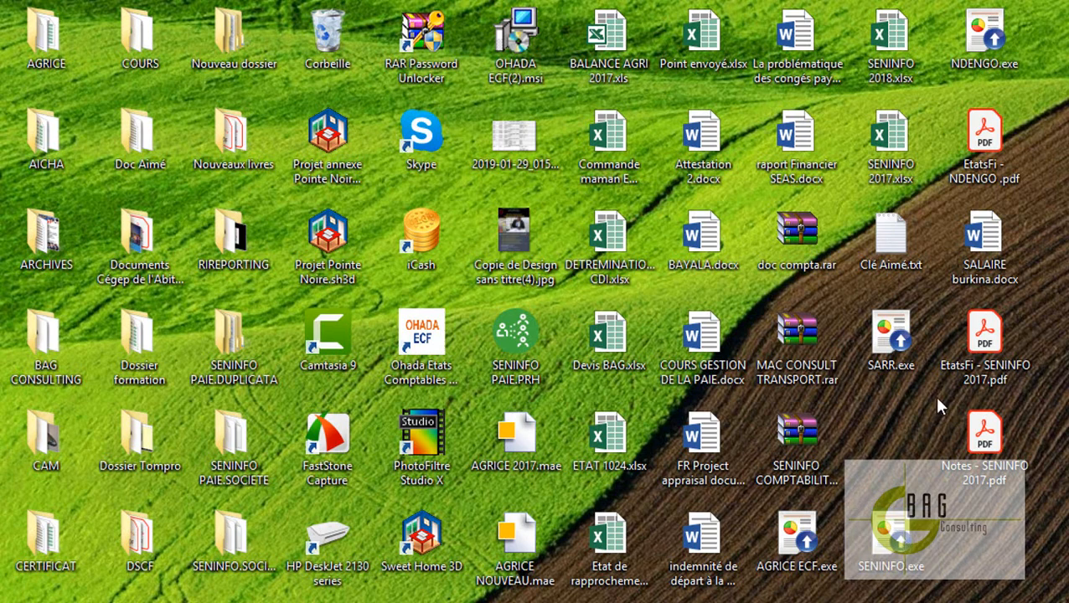
- In SENINFO 2017.xlsx from the desktop, set the TRANSPORTS account number in A45 to 611000, and save and close the workbook
double_click(878, 167)
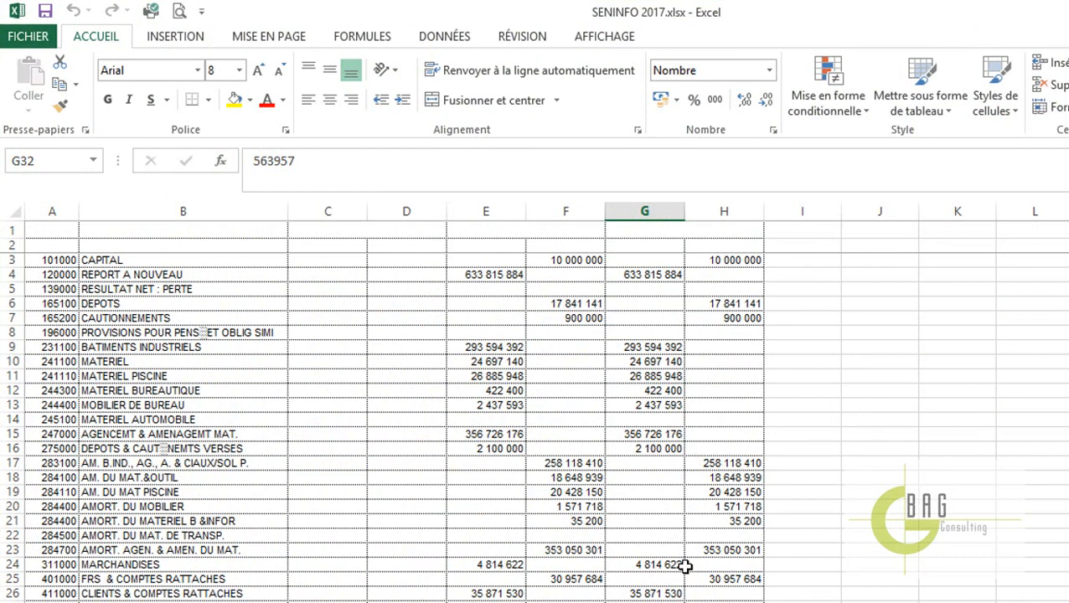
scroll(533, 428, "down", 10)
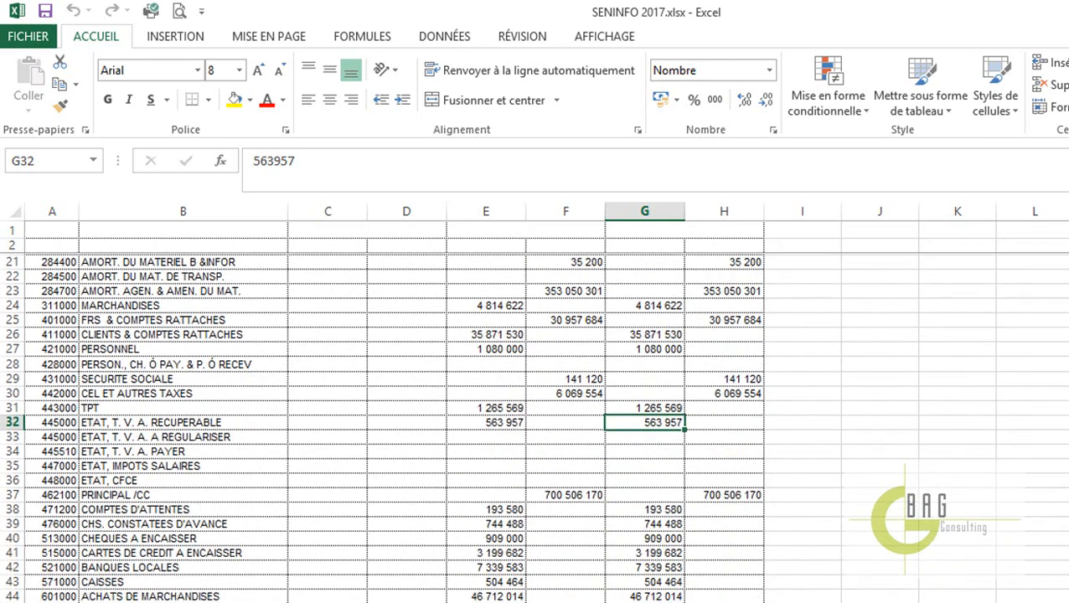
scroll(463, 590, "down", 1)
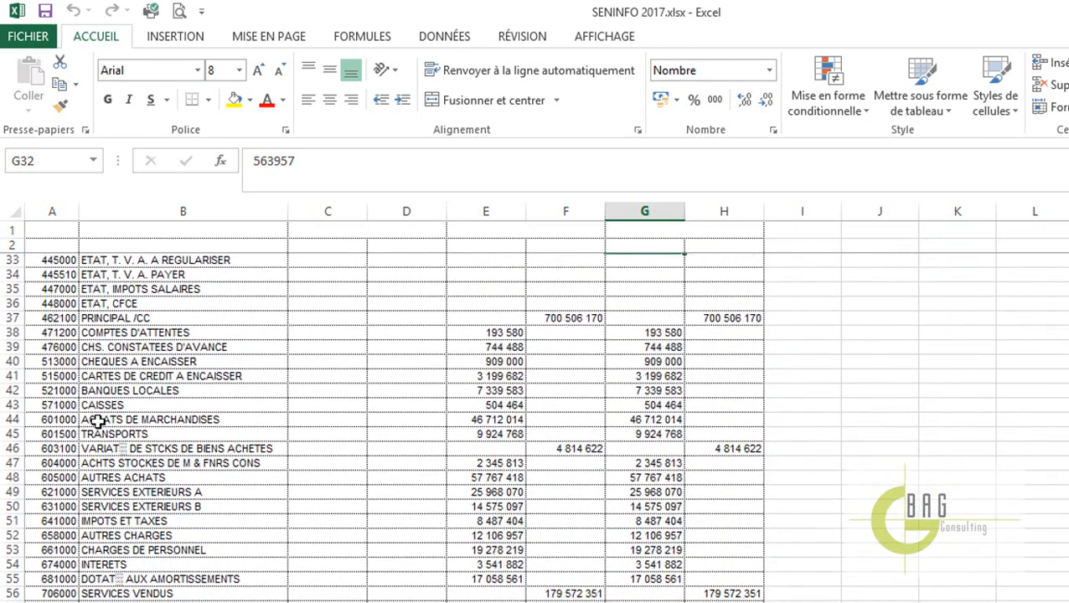
left_click(50, 434)
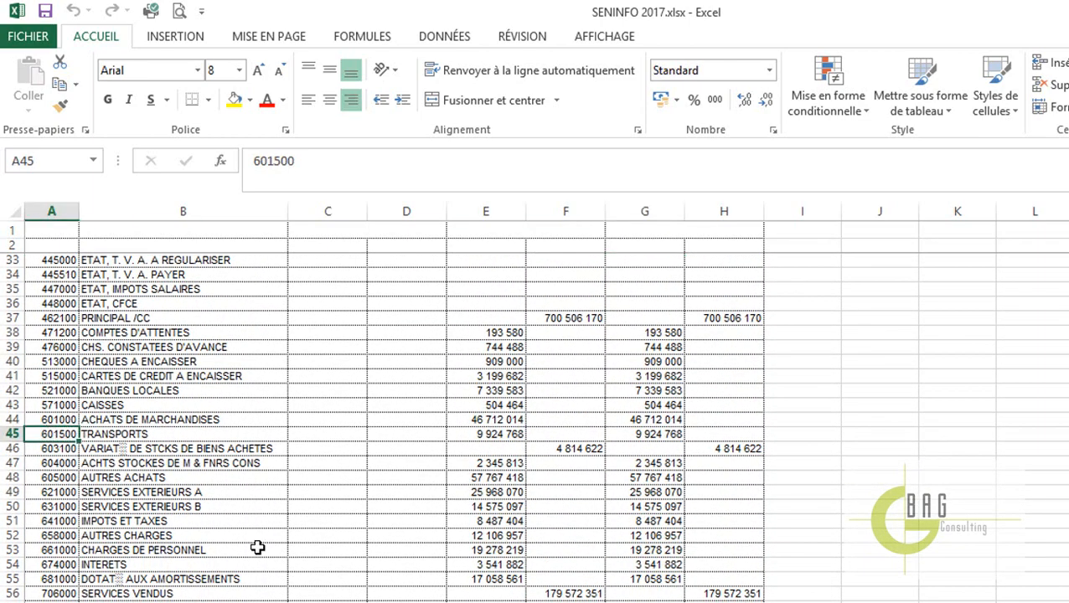
type("61")
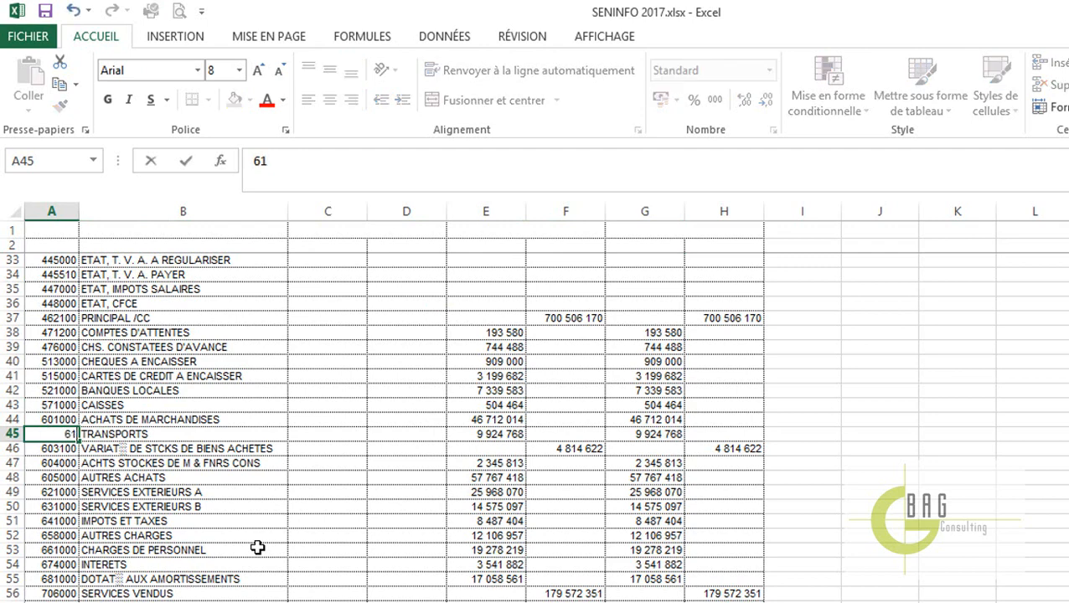
type("1000")
left_click(46, 11)
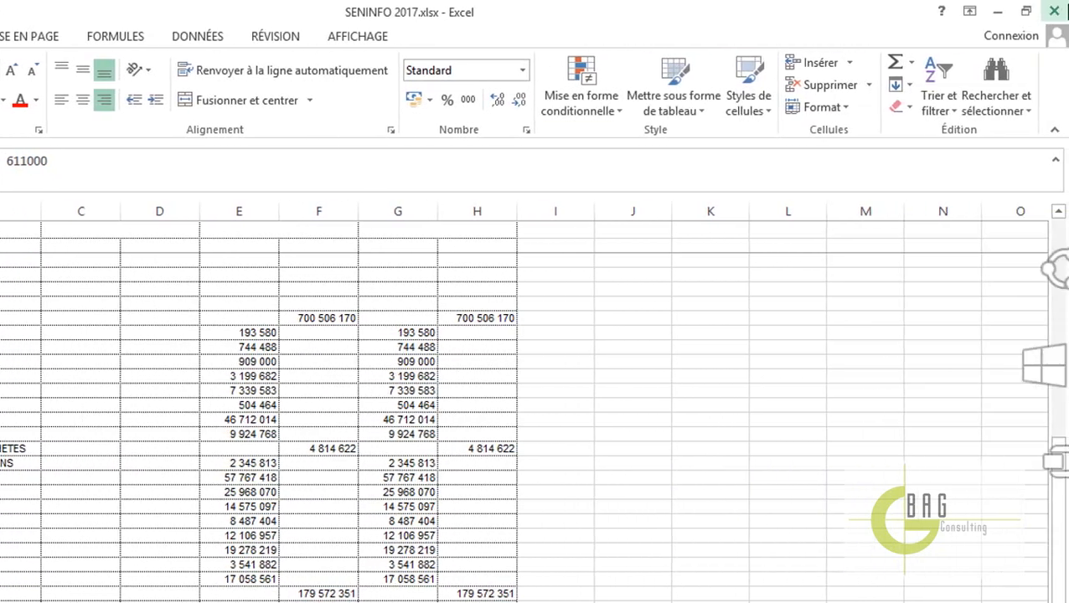
left_click(1054, 11)
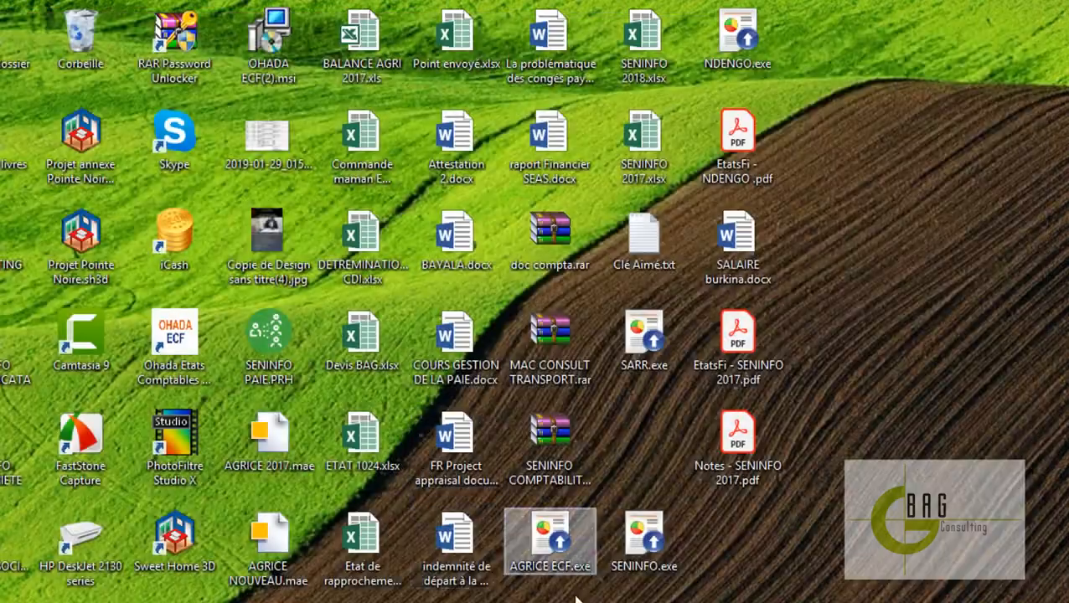
- Launch SENINFO.exe from the desktop and open its pro forma balance (Balance pro forma) sheet
left_click(657, 559)
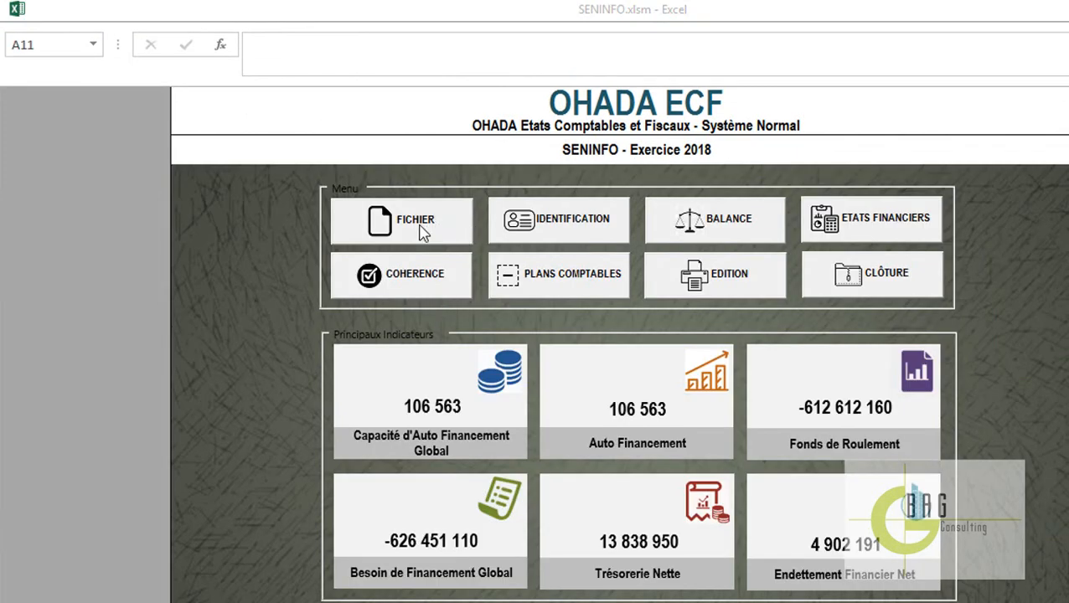
left_click(423, 233)
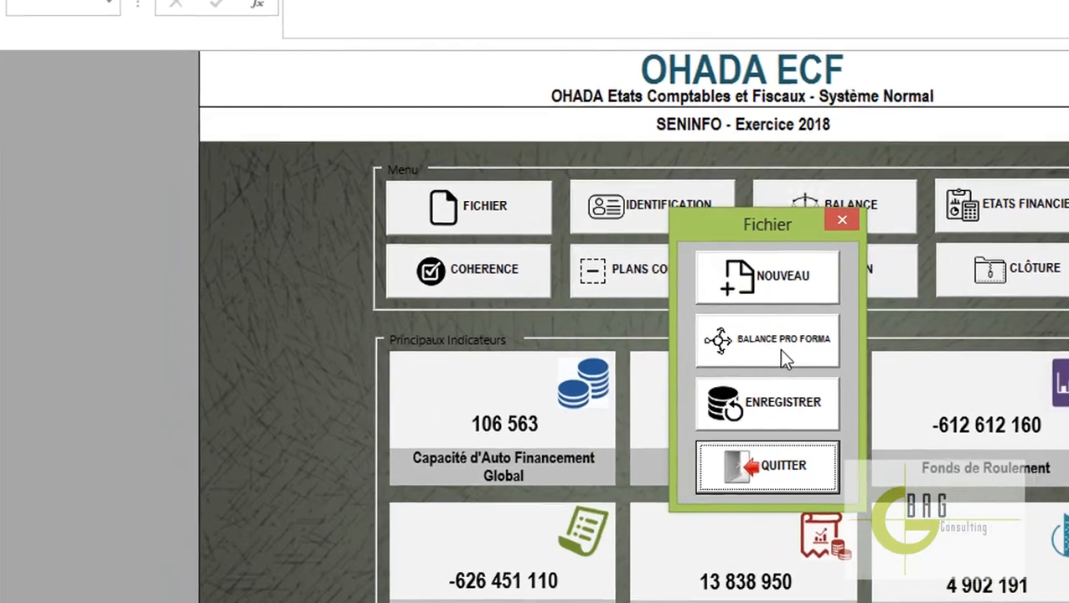
left_click(784, 351)
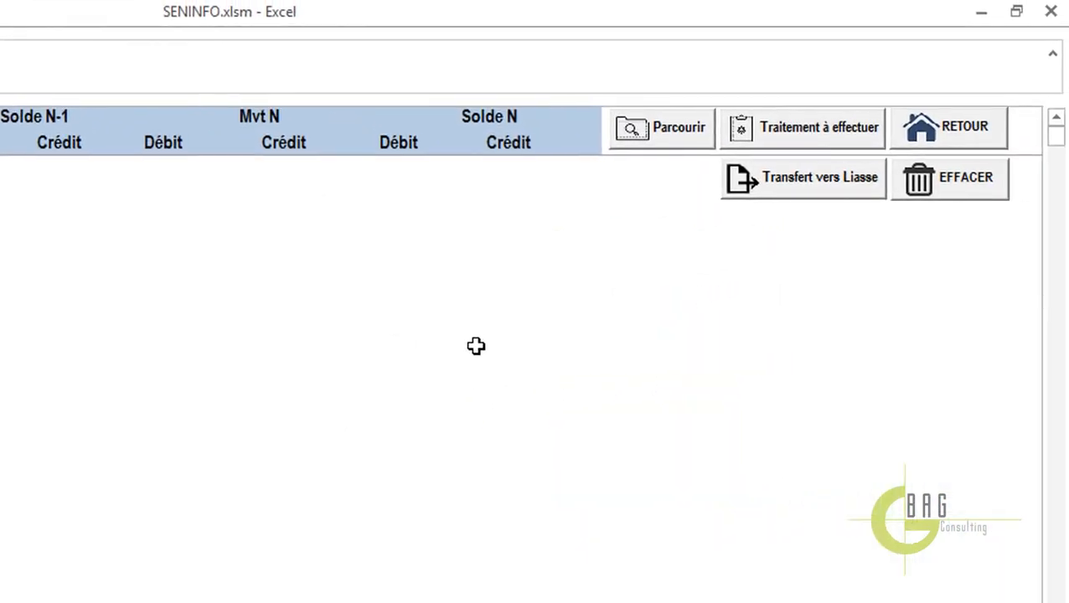
- Import the trial balance file SENINFO 2017.xlsx from the Bureau folder into the pro forma balance
left_click(662, 134)
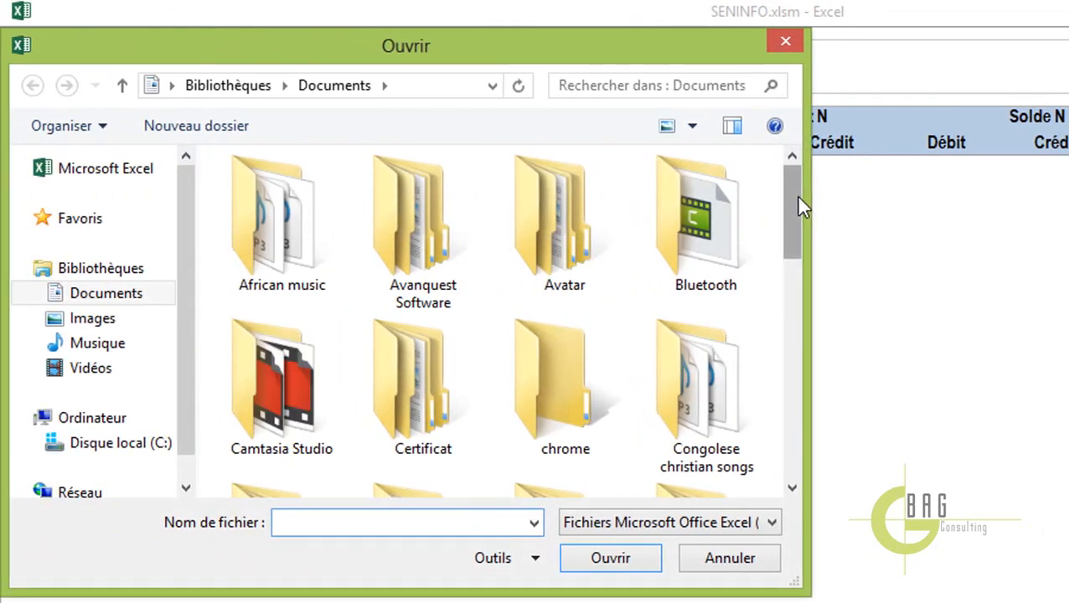
scroll(744, 210, "down", 2)
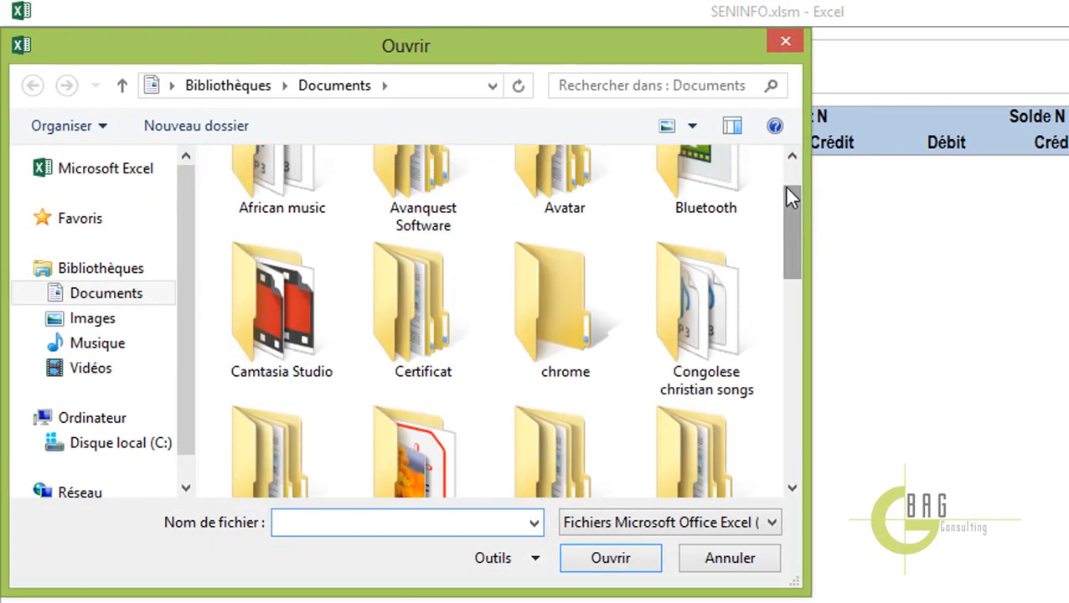
left_click(171, 86)
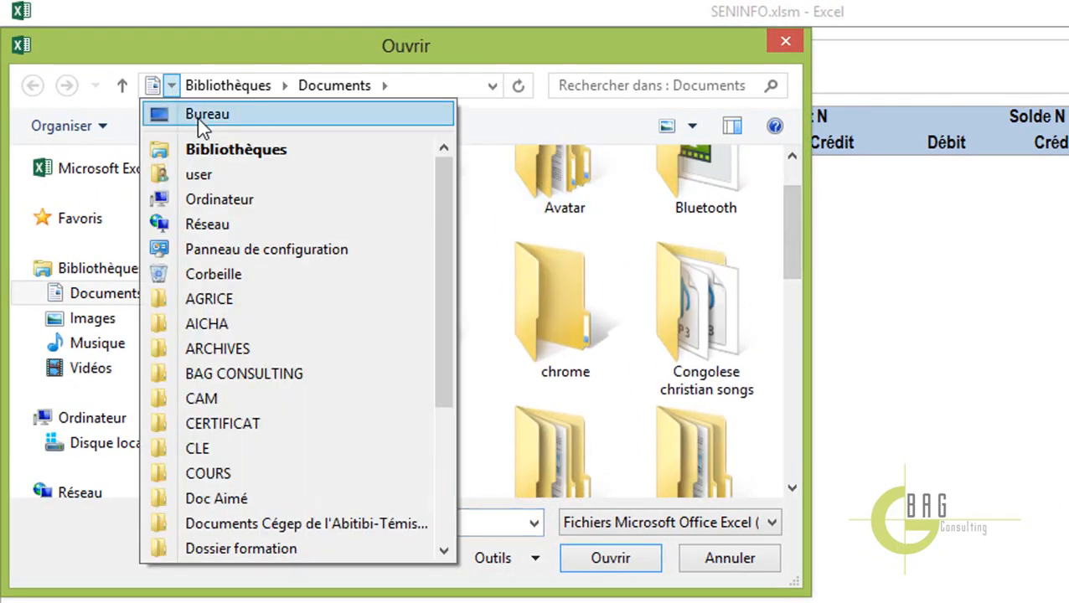
left_click(197, 118)
left_click_drag(796, 218, 801, 468)
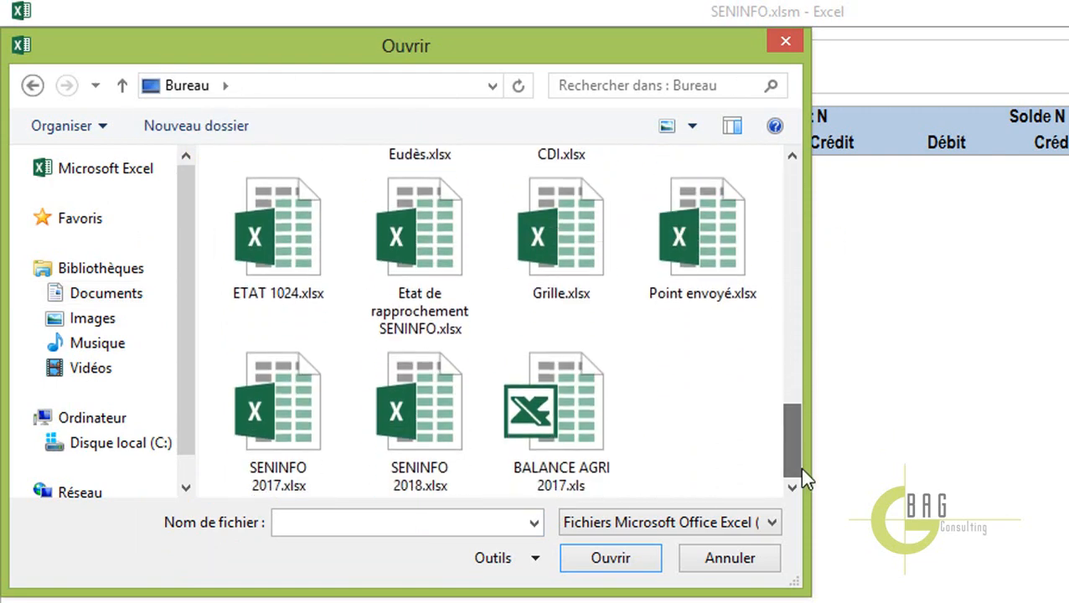
double_click(295, 456)
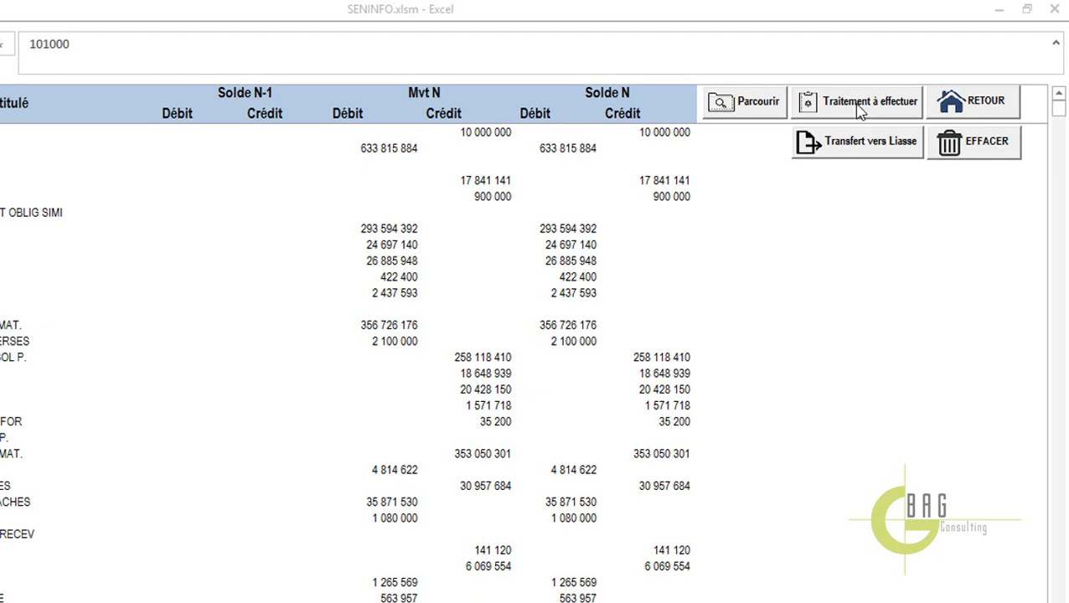
- Run the processing check (Traitement à effectuer) on the pro forma balance and acknowledge its messages
left_click(861, 113)
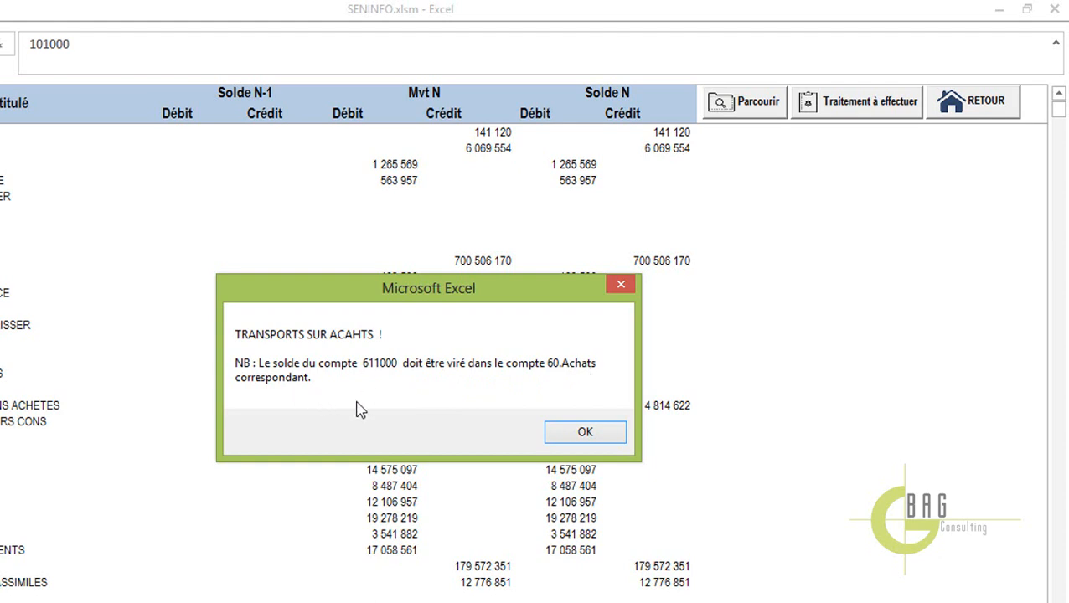
left_click(582, 433)
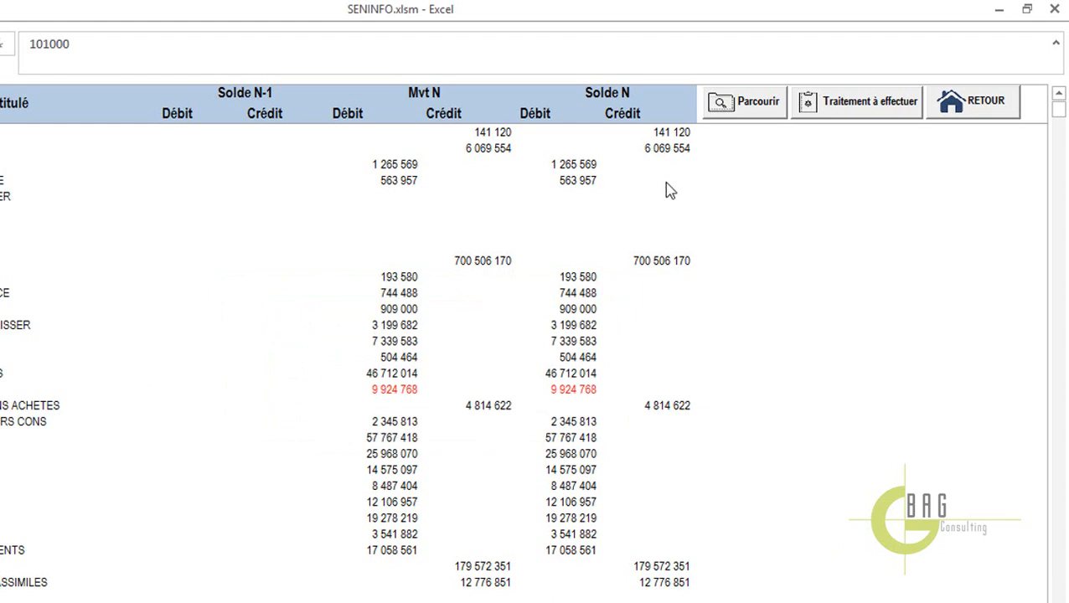
left_click(963, 109)
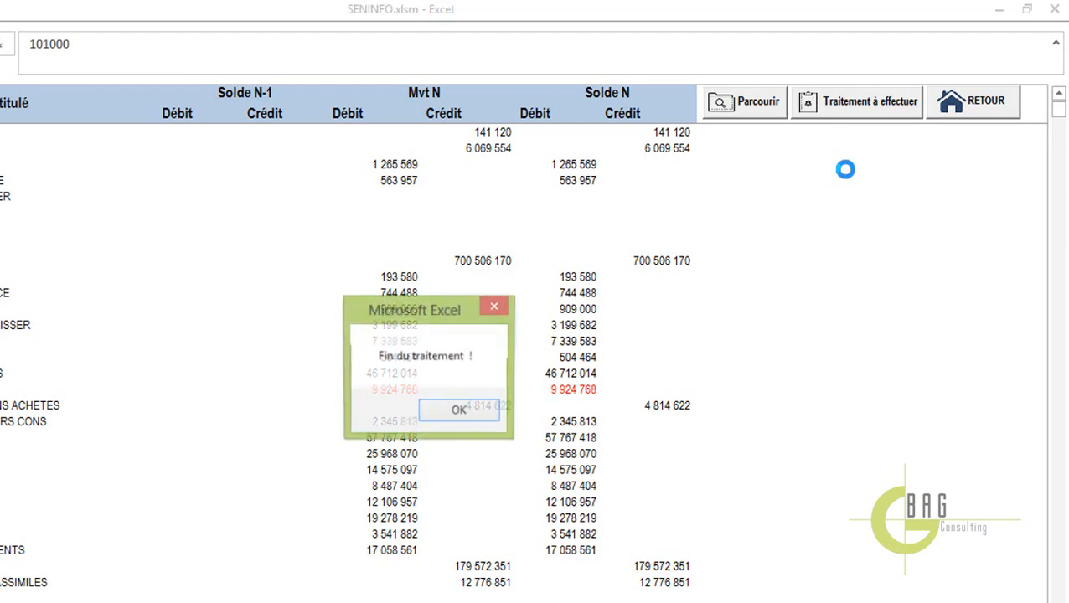
left_click(480, 411)
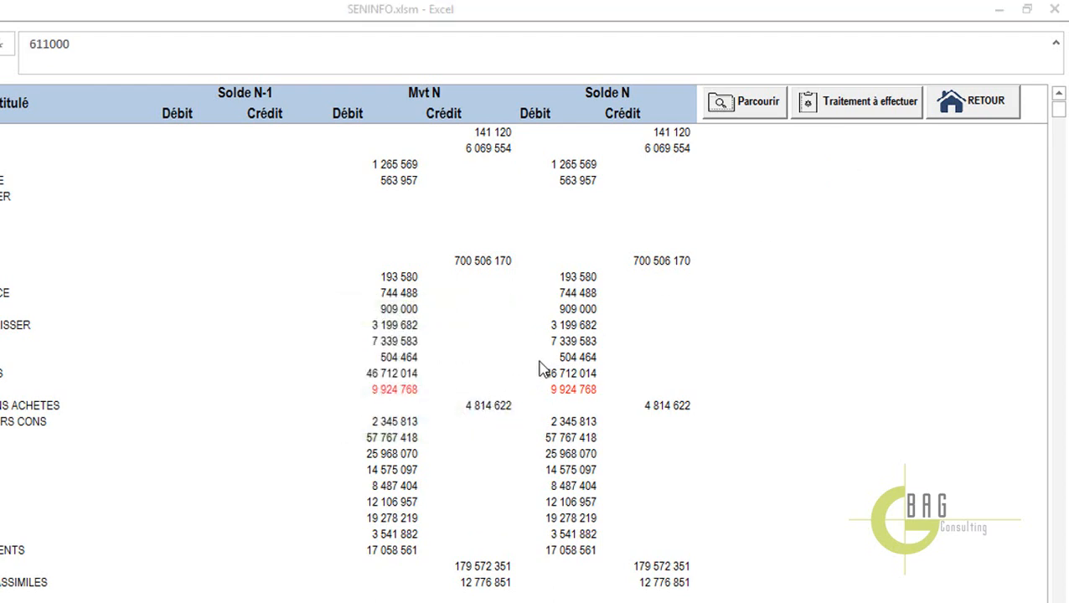